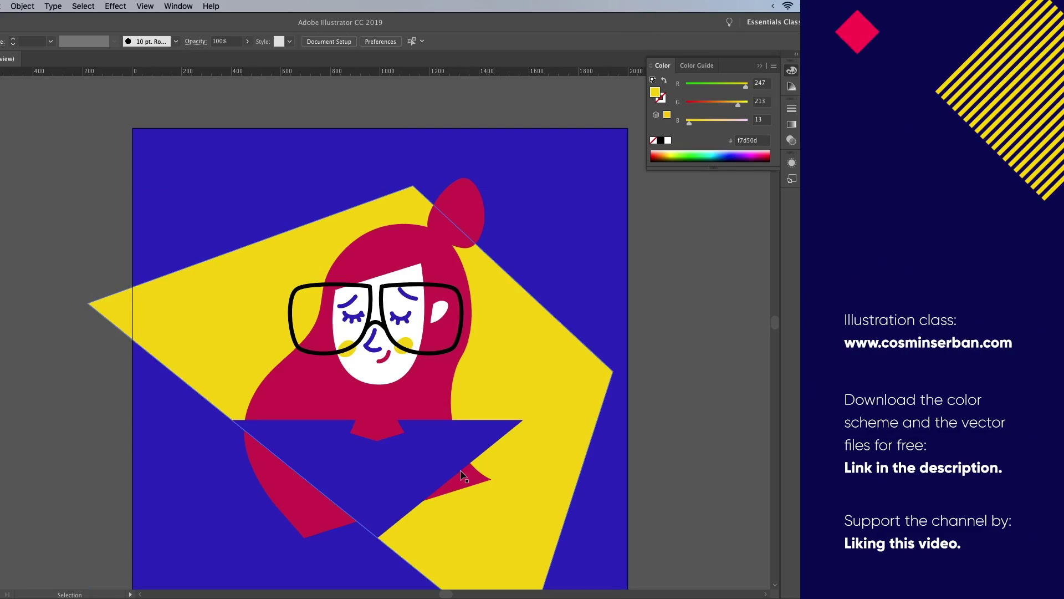
# Step: Create a new portrait document named avatar at 2000 × 2000 px
pyautogui.click(391, 417)
pyautogui.press('i')
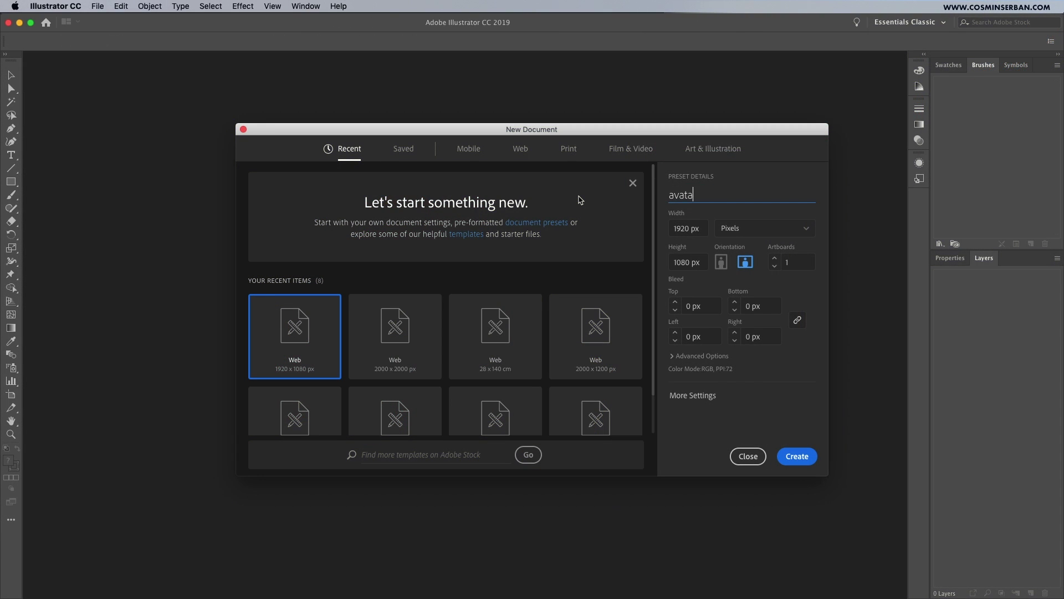
pyautogui.click(682, 227)
pyautogui.press('Tab')
pyautogui.write('20')
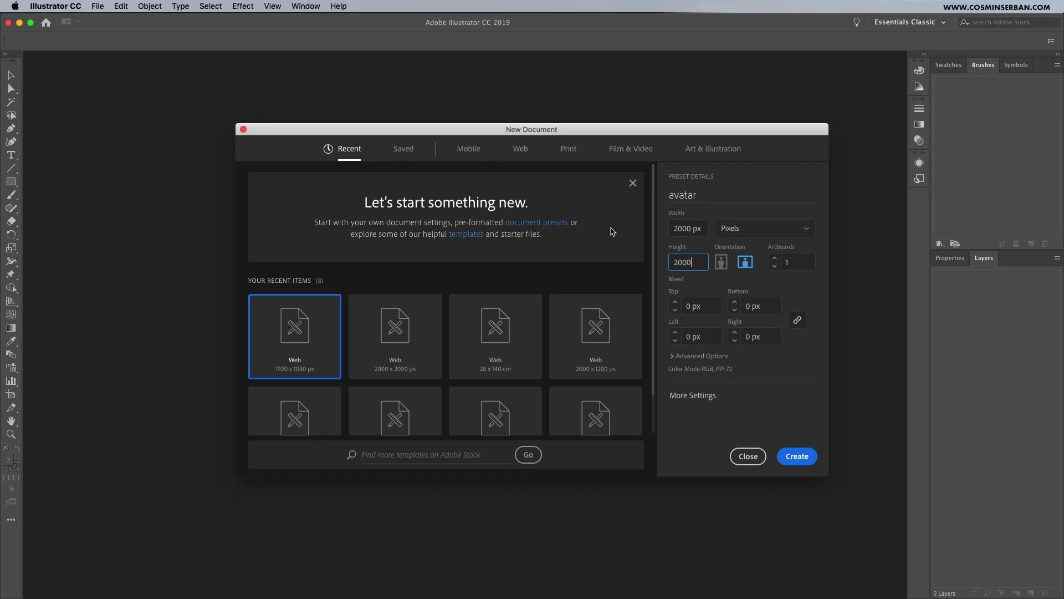
pyautogui.click(781, 376)
pyautogui.click(797, 455)
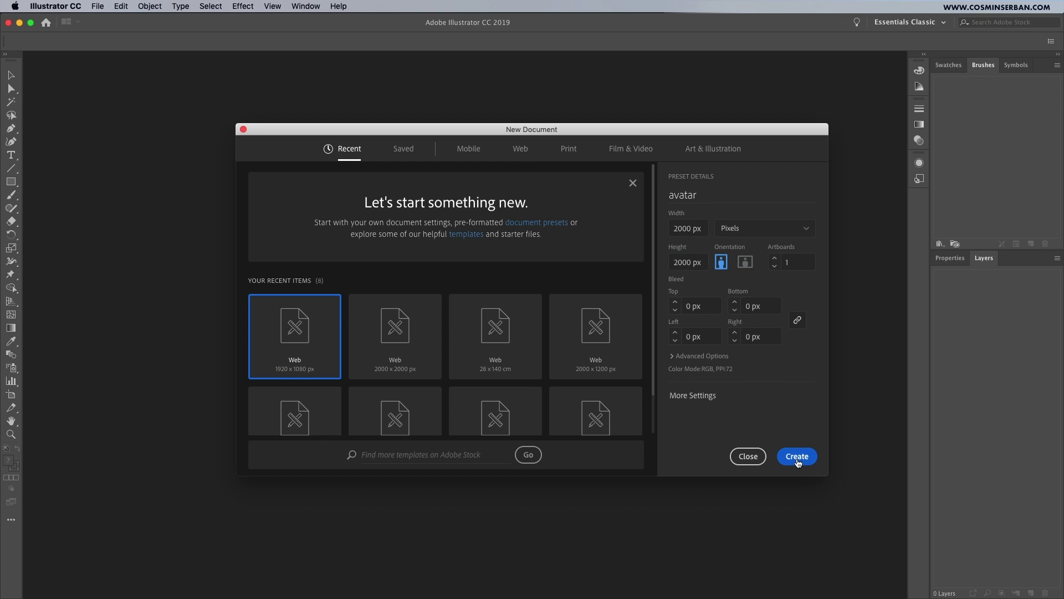
# Step: Turn off Snap to Pixel and show the rulers
pyautogui.click(272, 6)
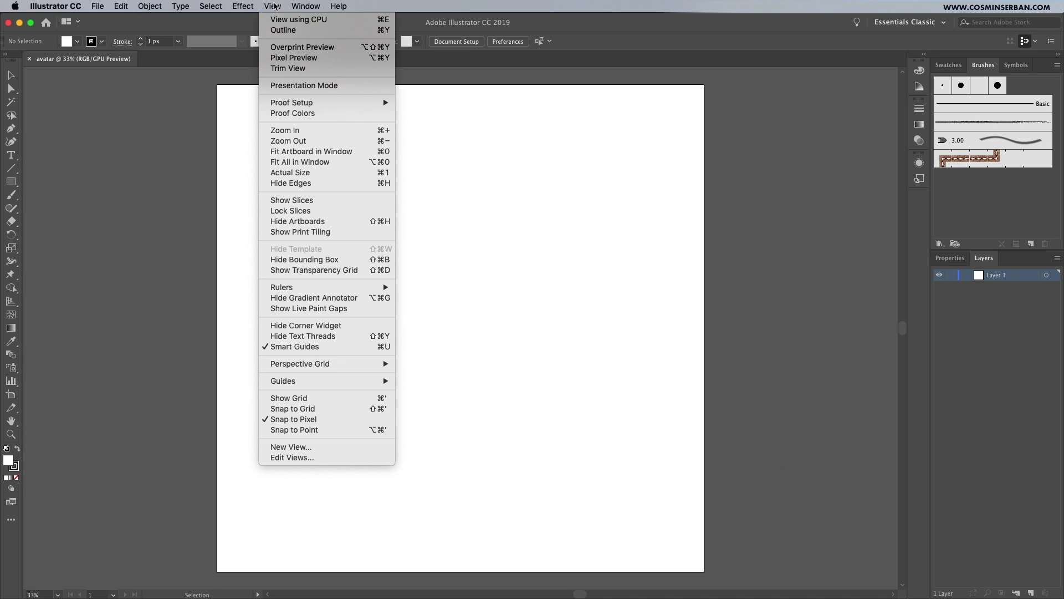
pyautogui.click(320, 421)
pyautogui.press('super+r')
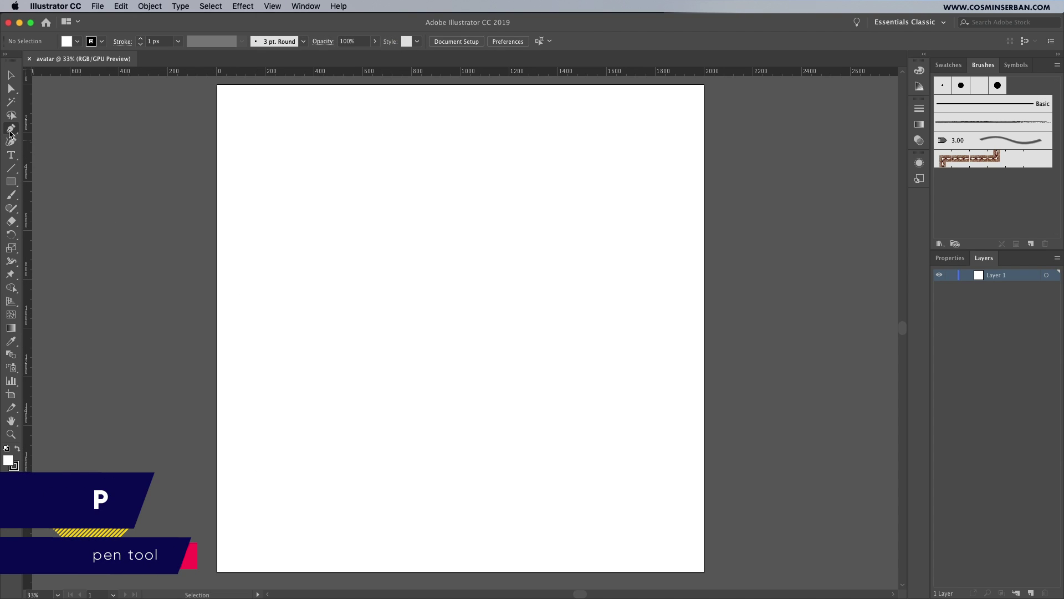
# Step: Set the fill to None and choose the 10 pt. Round brush definition
pyautogui.click(73, 45)
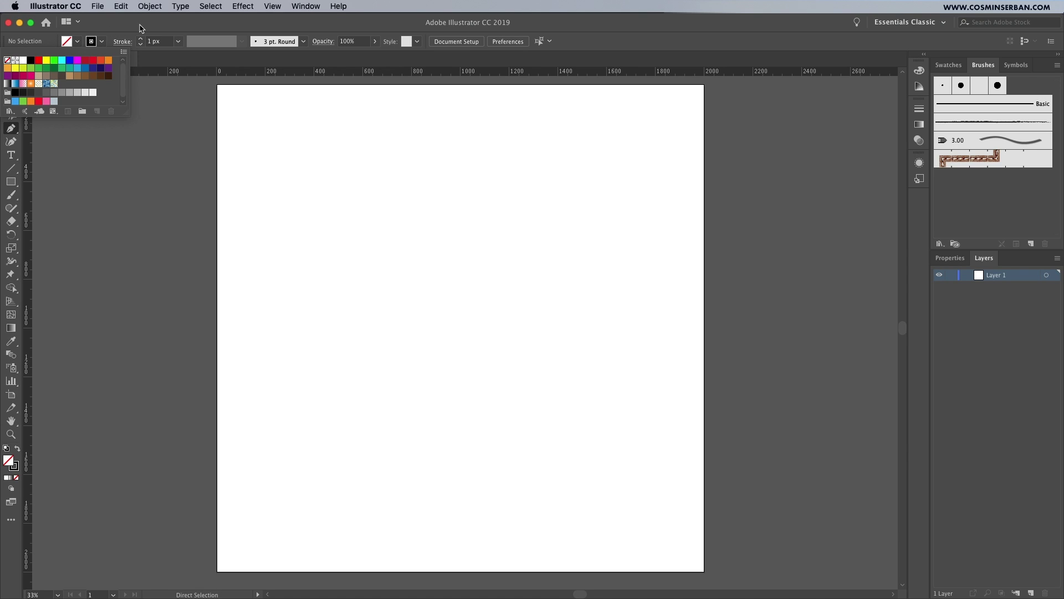
pyautogui.click(142, 27)
pyautogui.click(303, 41)
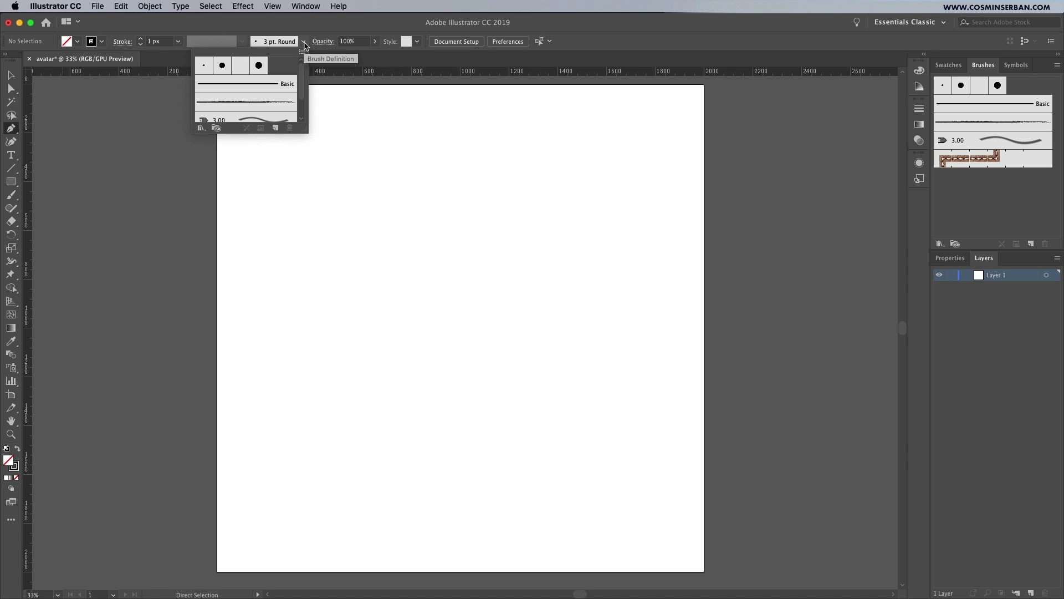
pyautogui.click(221, 75)
# Step: Draw the curved eyelid arc of the closed eye
pyautogui.click(419, 229)
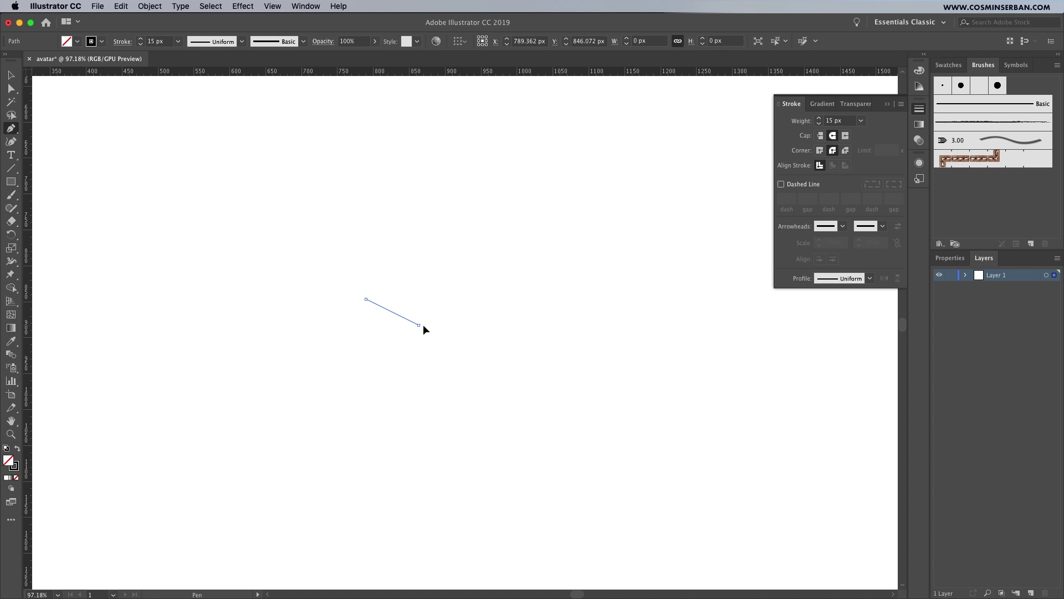
pyautogui.moveTo(419, 324)
pyautogui.mouseDown()
pyautogui.moveTo(467, 325)
pyautogui.moveTo(472, 297)
pyautogui.mouseUp()
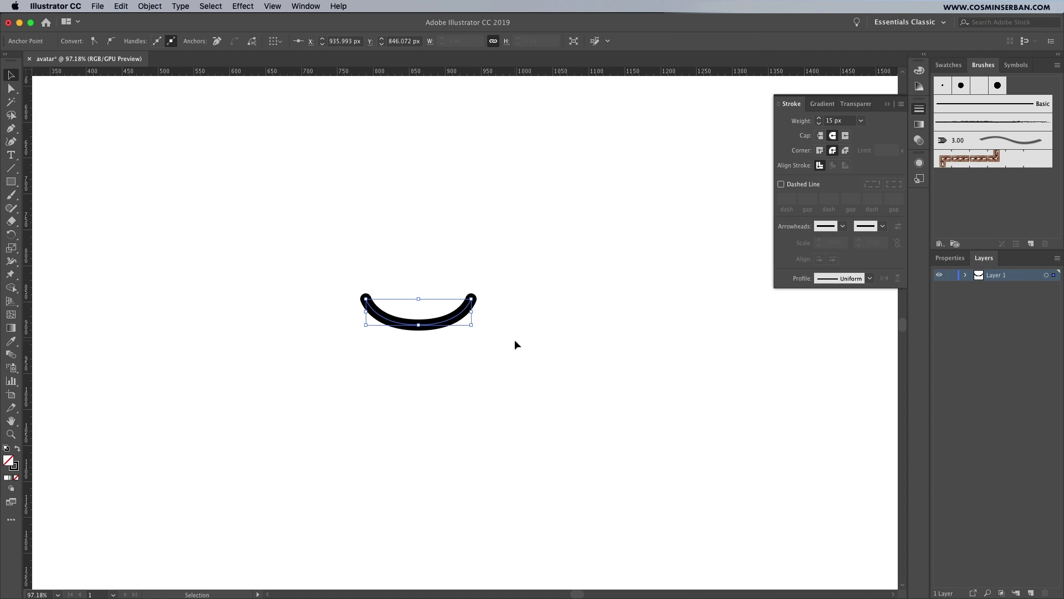
pyautogui.press('v')
pyautogui.click(544, 344)
pyautogui.moveTo(543, 345); pyautogui.dragTo(451, 334)
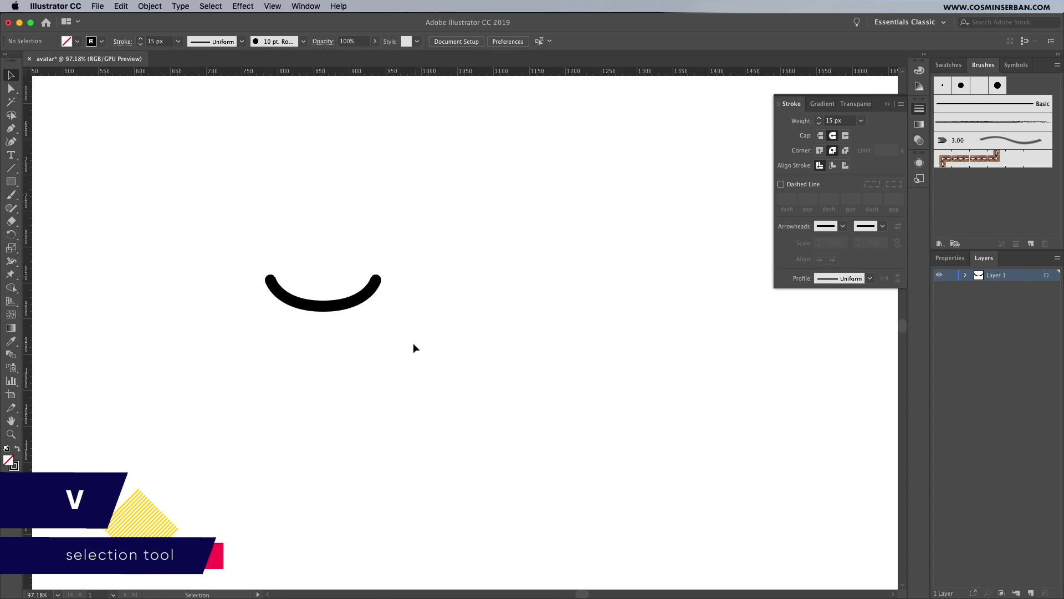
# Step: Add the first two short eyelash strokes below the lid
pyautogui.press('p')
pyautogui.click(290, 299)
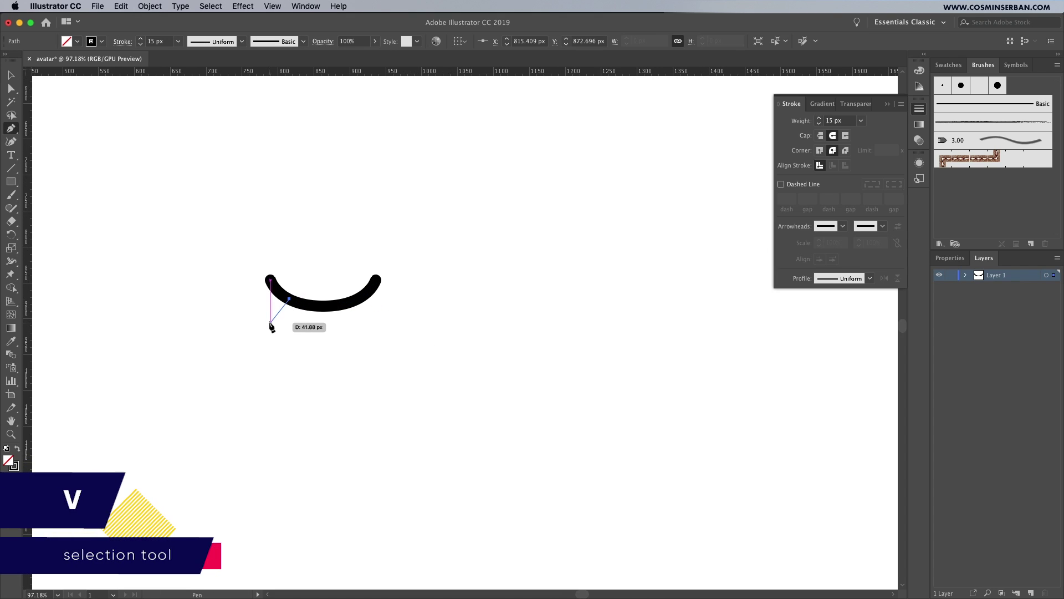
pyautogui.click(270, 322)
pyautogui.press('v')
pyautogui.press('p')
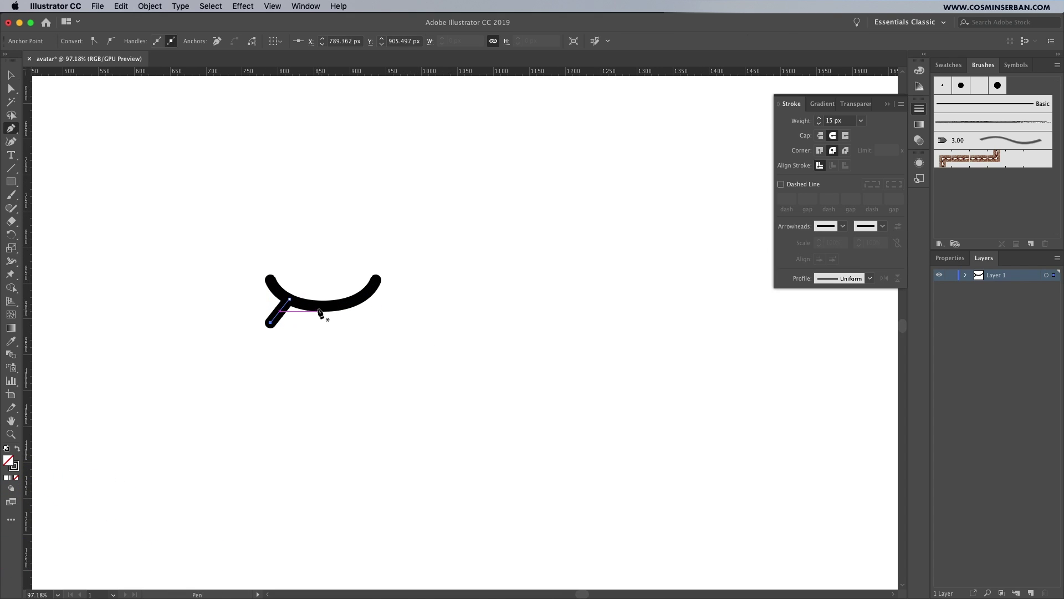
pyautogui.click(320, 306)
pyautogui.click(314, 335)
pyautogui.keyDown('super'); pyautogui.click(332, 339); pyautogui.keyUp('super')
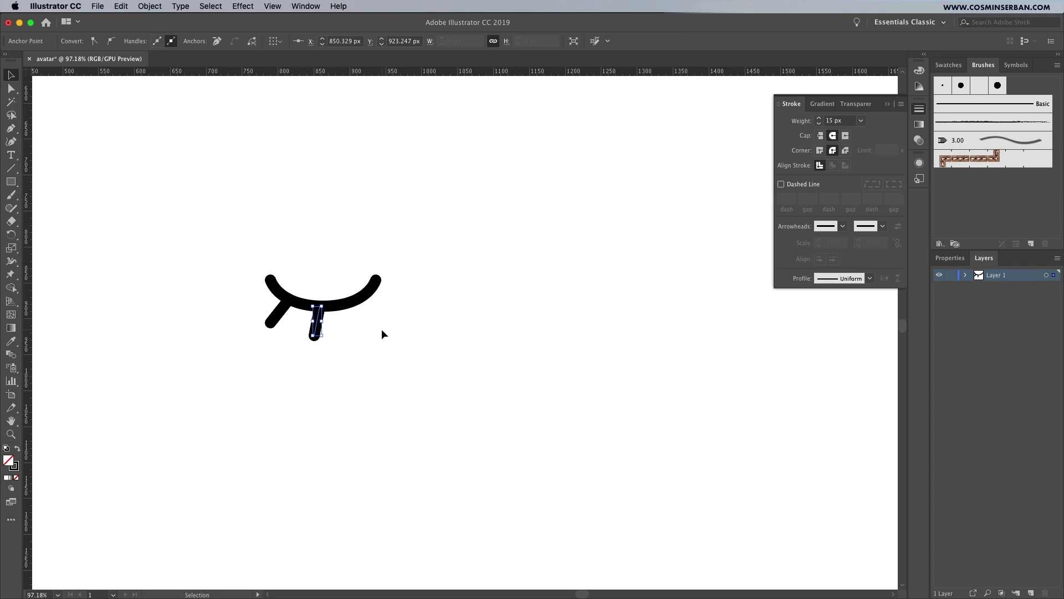
# Step: Add a third eyelash and a small lash at the lid's right end
pyautogui.click(353, 304)
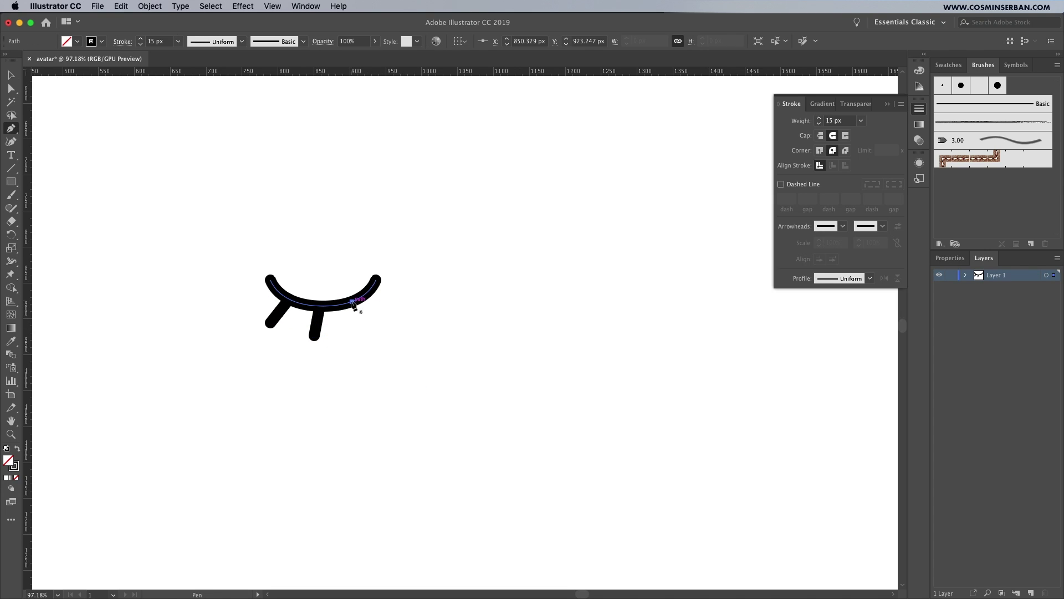
pyautogui.click(364, 327)
pyautogui.press('super')
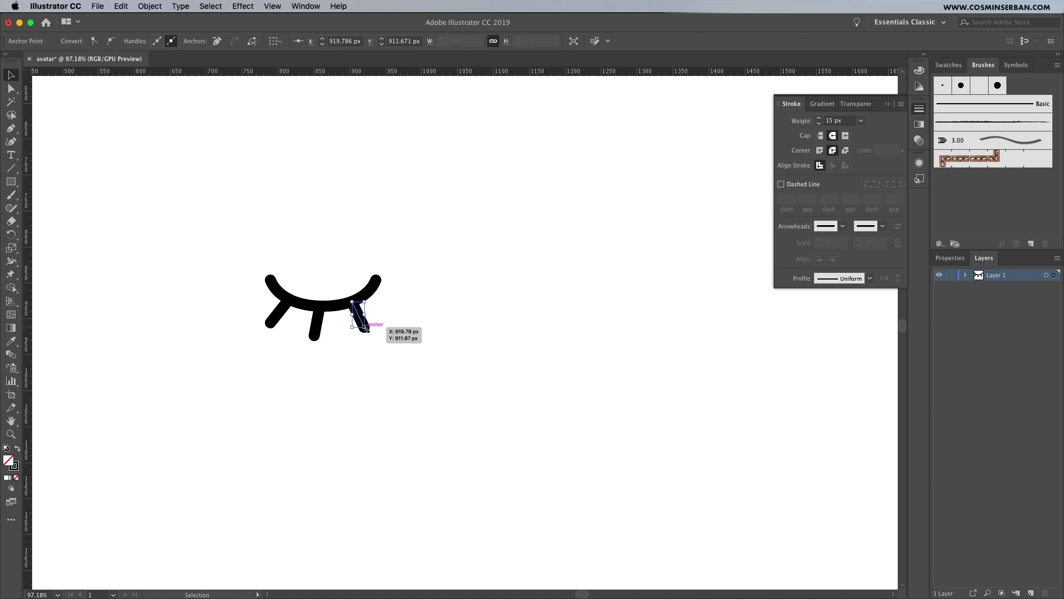
pyautogui.click(376, 287)
pyautogui.click(387, 296)
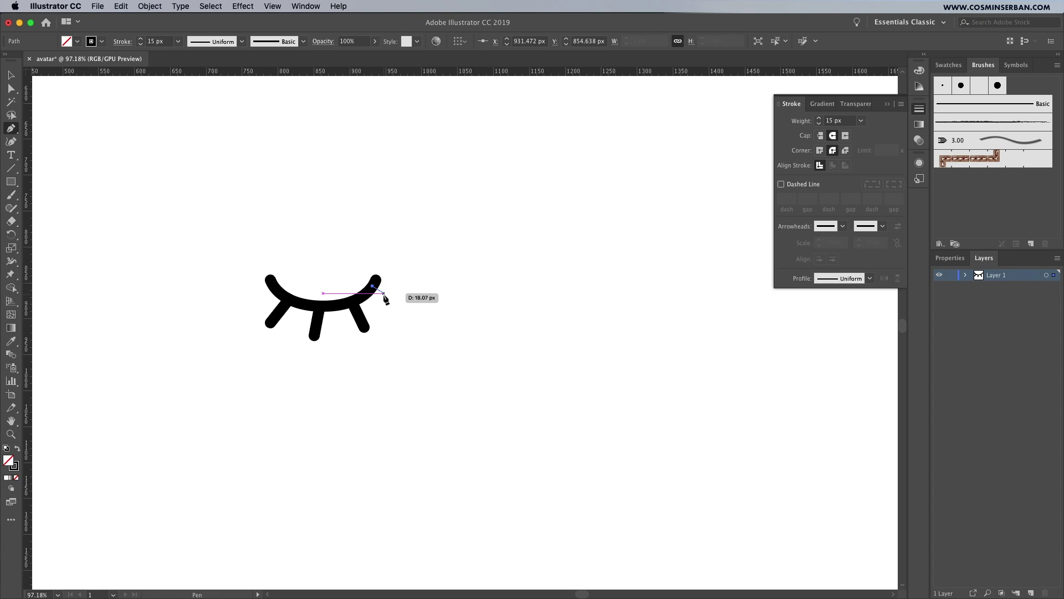
pyautogui.press('super')
# Step: Draw a hooked nose curve to the right of the eye
pyautogui.click(441, 293)
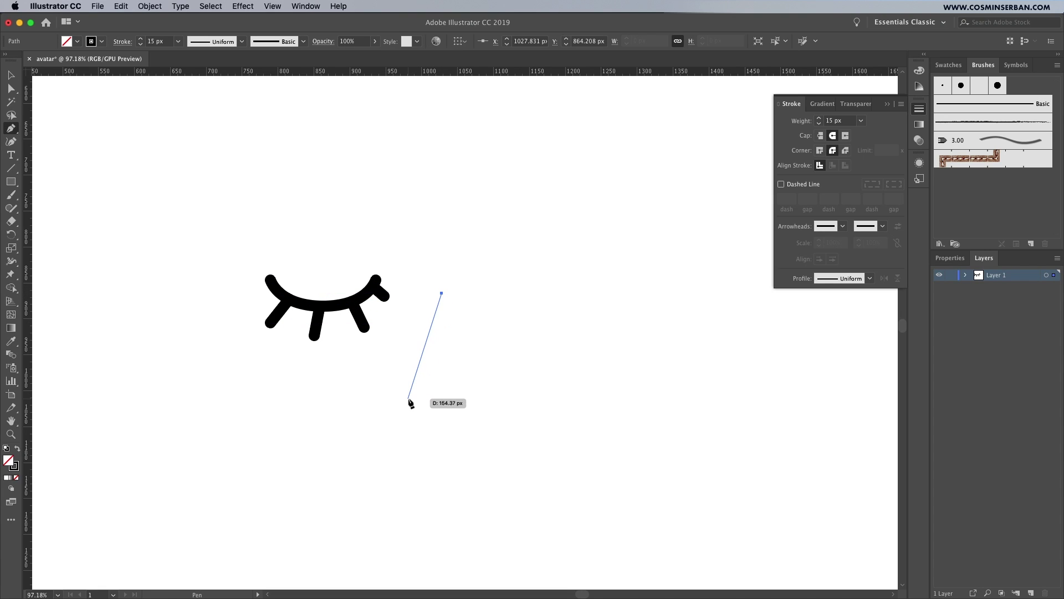
pyautogui.moveTo(406, 406)
pyautogui.mouseDown()
pyautogui.moveTo(353, 458)
pyautogui.moveTo(362, 436)
pyautogui.mouseUp()
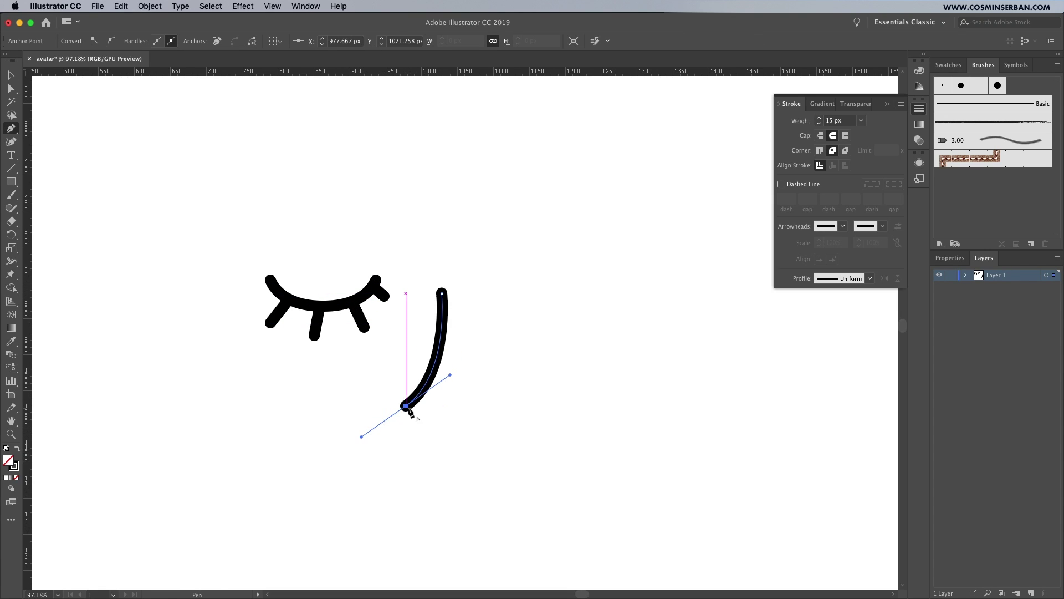
pyautogui.click(407, 406)
pyautogui.moveTo(478, 410); pyautogui.dragTo(541, 394)
pyautogui.press('v')
pyautogui.click(528, 424)
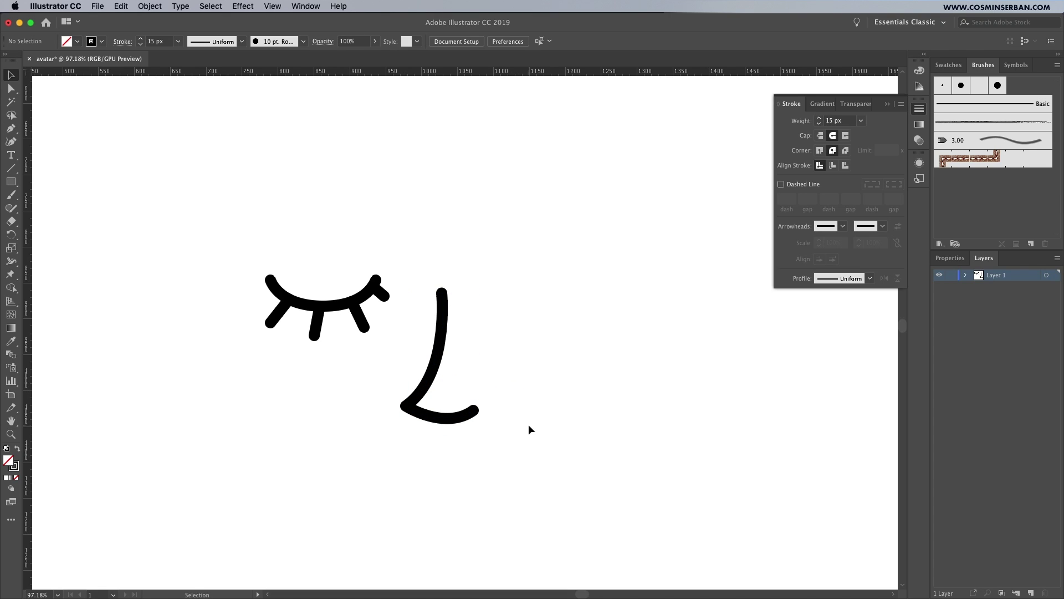
# Step: Nudge the nose down-left and draw a closed rounded lens outline over the left eye
pyautogui.moveTo(466, 419); pyautogui.dragTo(455, 459)
pyautogui.click(528, 460)
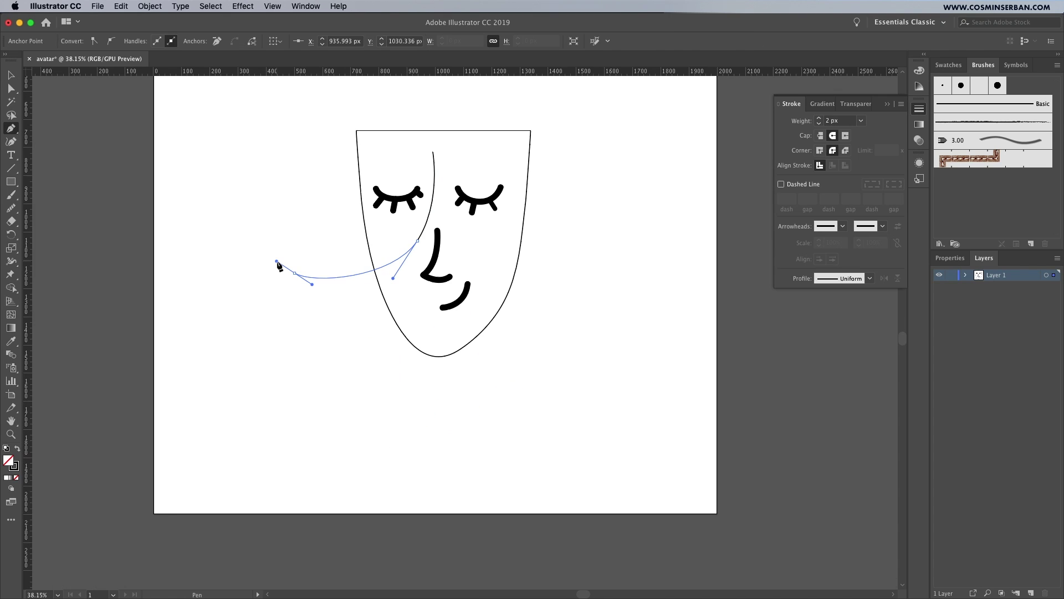
pyautogui.moveTo(280, 261); pyautogui.dragTo(276, 260)
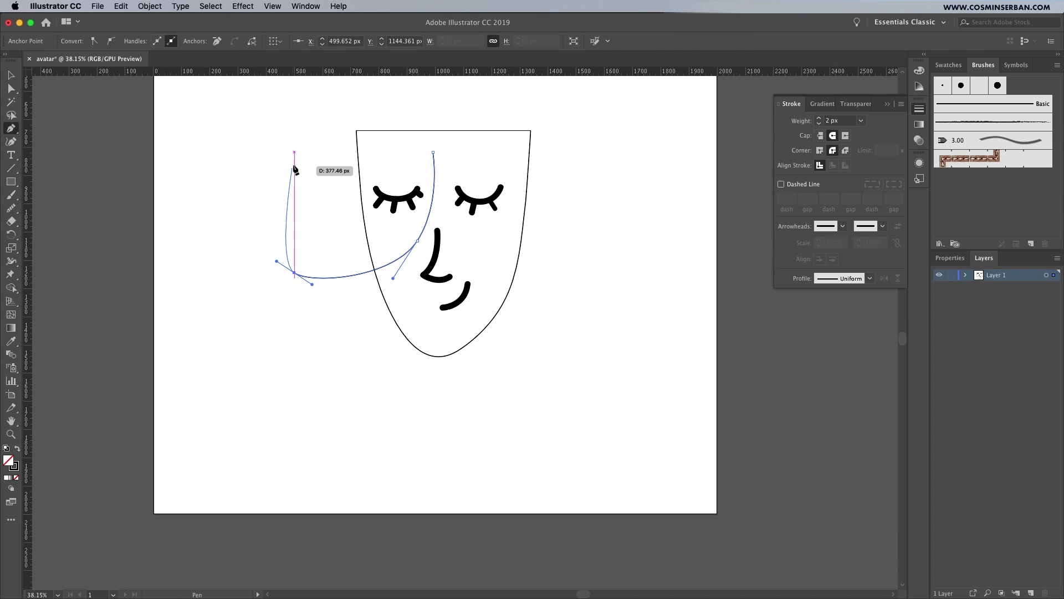
pyautogui.moveTo(295, 163); pyautogui.dragTo(317, 150)
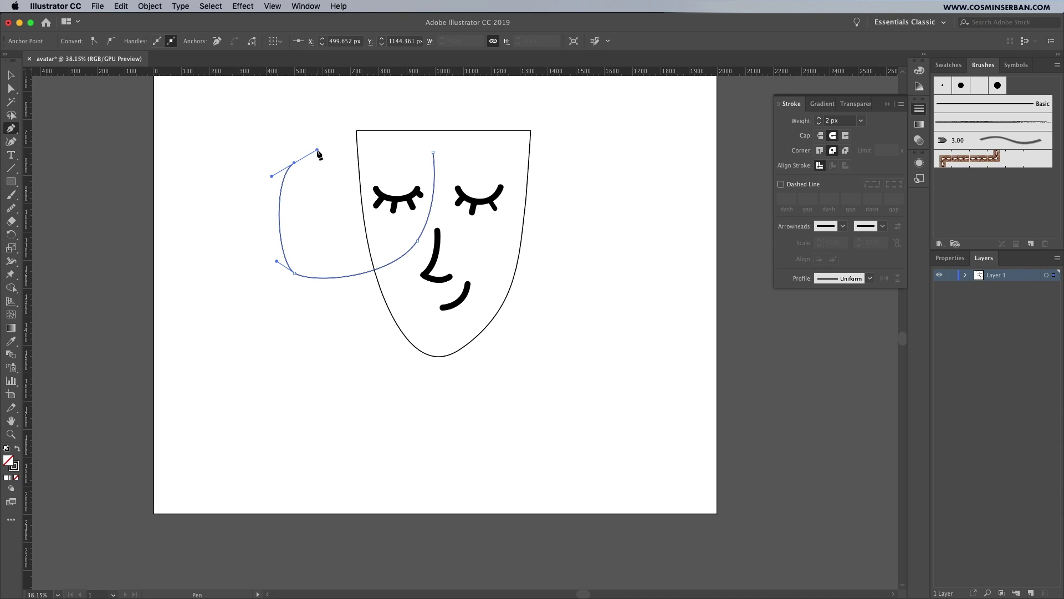
pyautogui.click(433, 151)
# Step: Adjust the lens's top-left and bottom-left corners with Direct Selection, then select the lens
pyautogui.press('a')
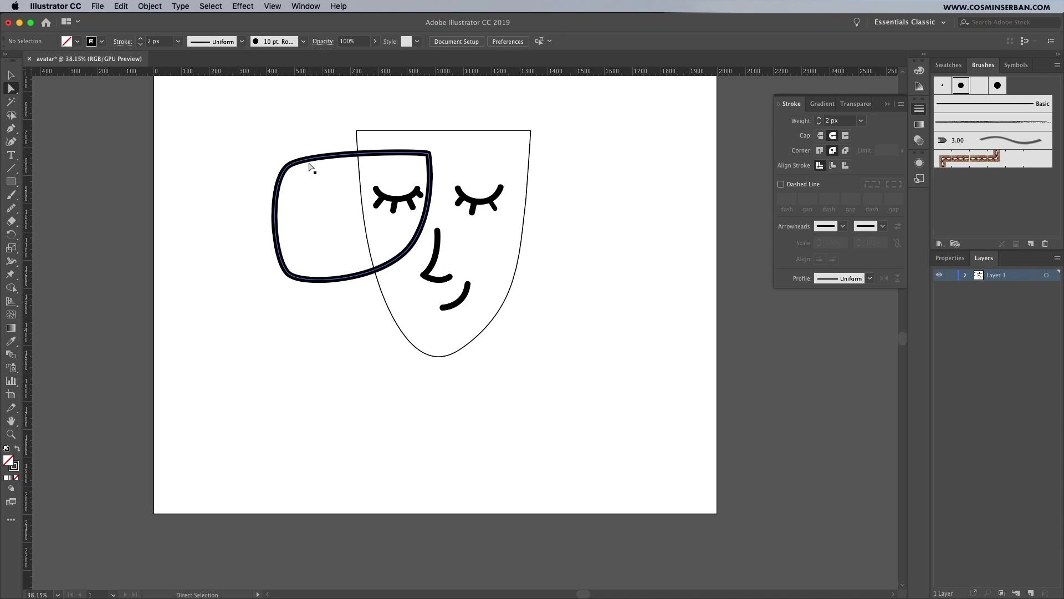
pyautogui.moveTo(293, 168); pyautogui.dragTo(290, 158)
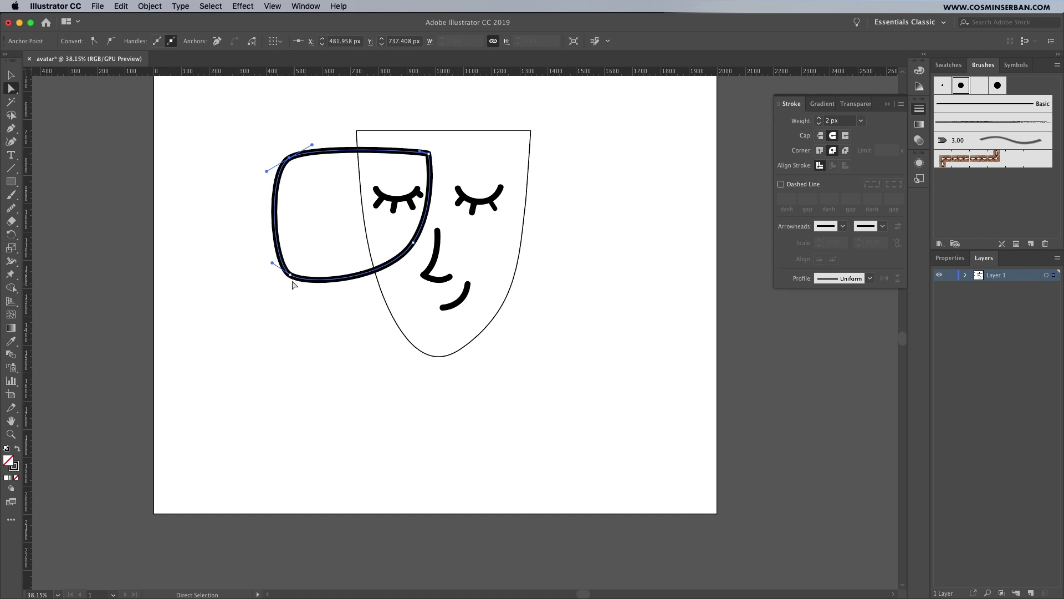
pyautogui.moveTo(289, 275); pyautogui.dragTo(285, 265)
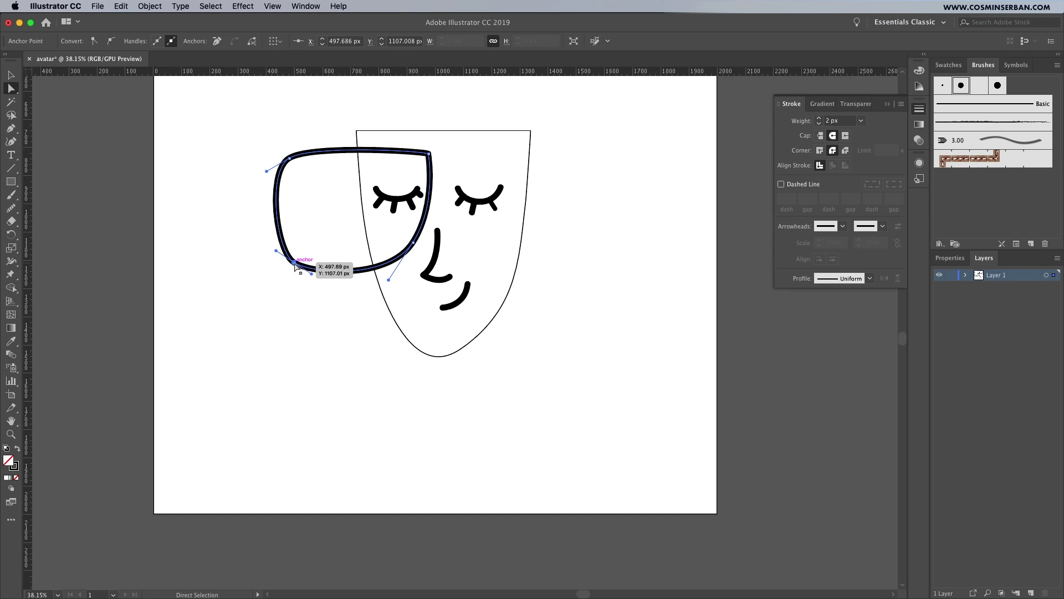
pyautogui.press('v')
pyautogui.moveTo(10, 234); pyautogui.dragTo(48, 246)
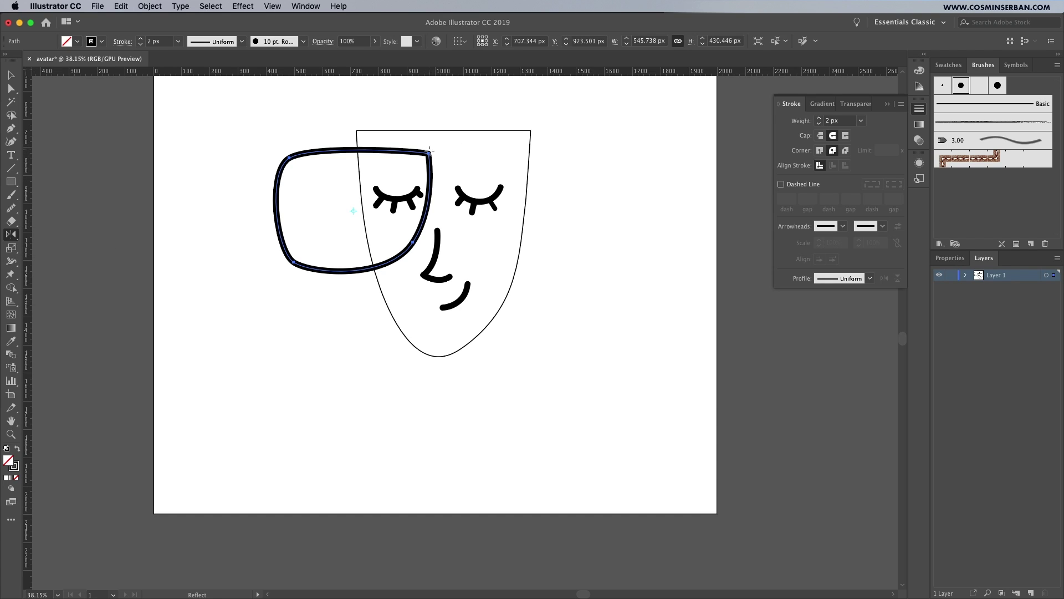
# Step: Reflect a copy of the lens onto the right eye and shift it slightly left
pyautogui.moveTo(416, 157); pyautogui.dragTo(514, 158)
pyautogui.press('v')
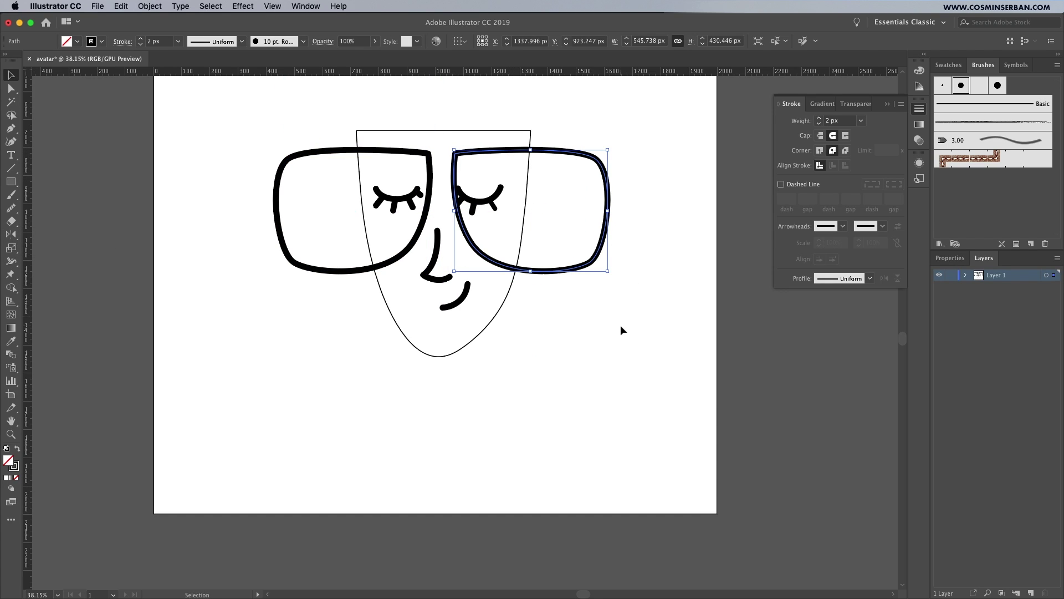
pyautogui.click(618, 326)
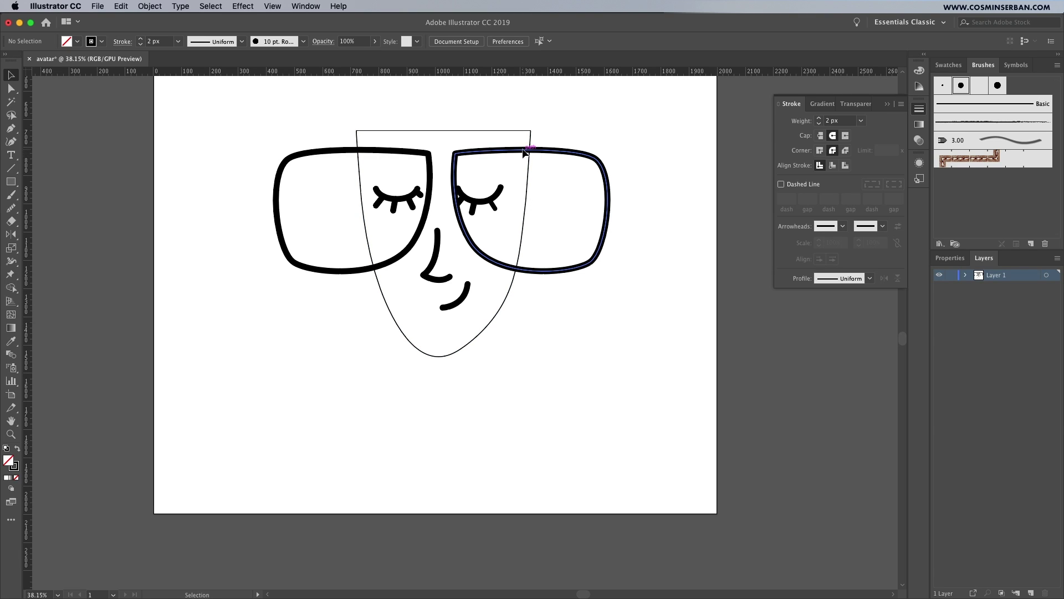
pyautogui.moveTo(524, 155); pyautogui.dragTo(521, 155)
pyautogui.click(641, 290)
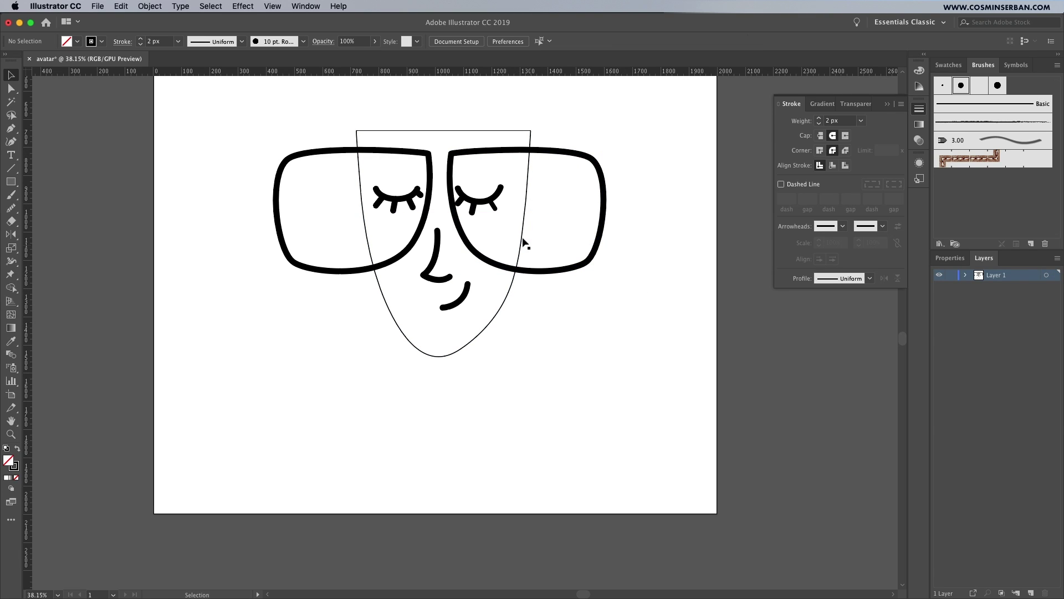
# Step: Nudge the right eyelash right and scale both lenses up together
pyautogui.click(475, 203)
pyautogui.moveTo(475, 203); pyautogui.dragTo(485, 203)
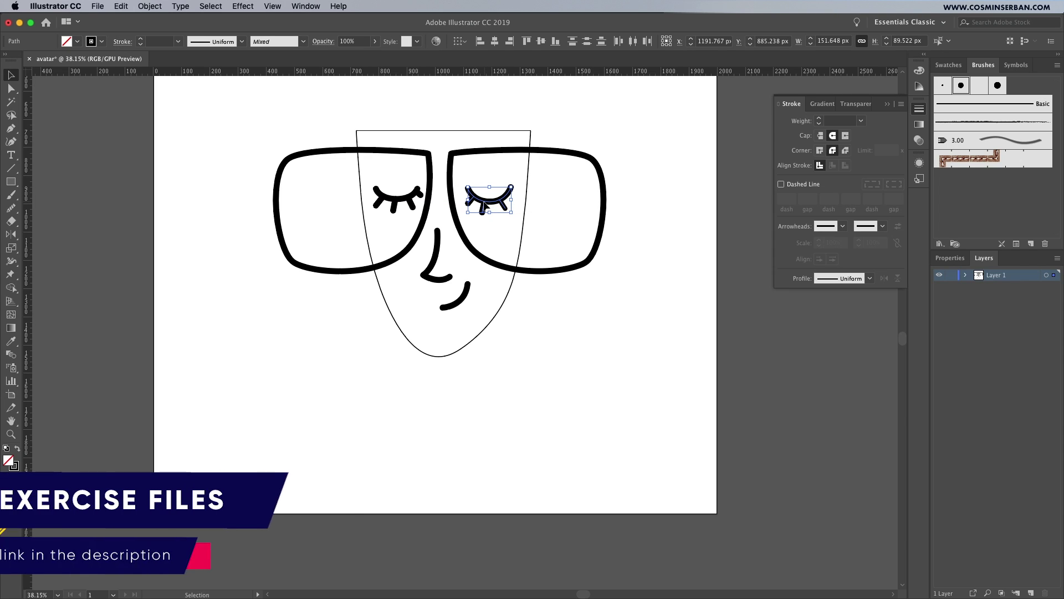
pyautogui.click(566, 344)
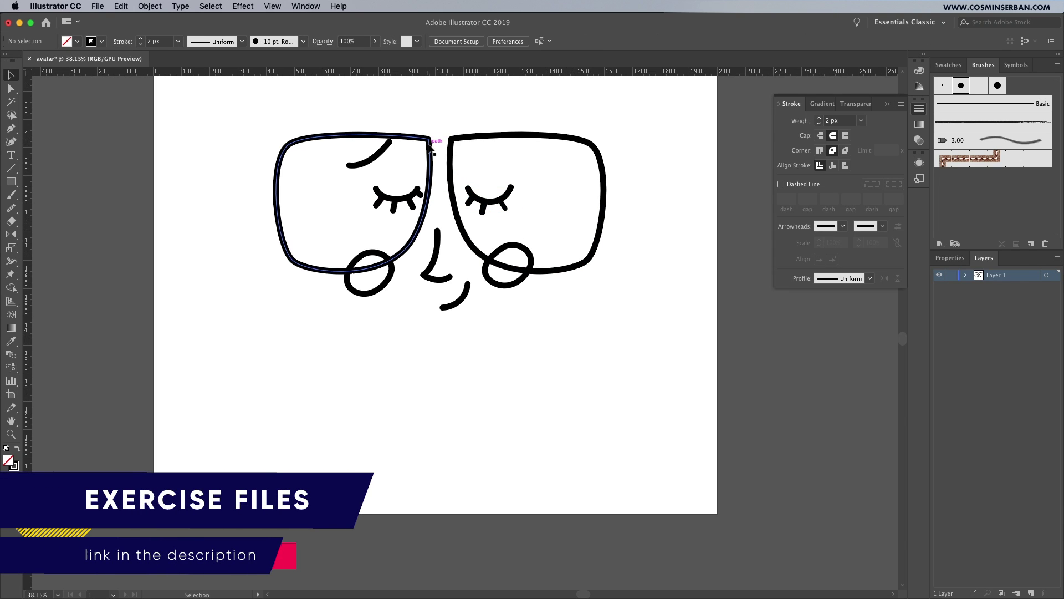
pyautogui.click(429, 147)
pyautogui.keyDown('shift'); pyautogui.click(494, 136); pyautogui.keyUp('shift')
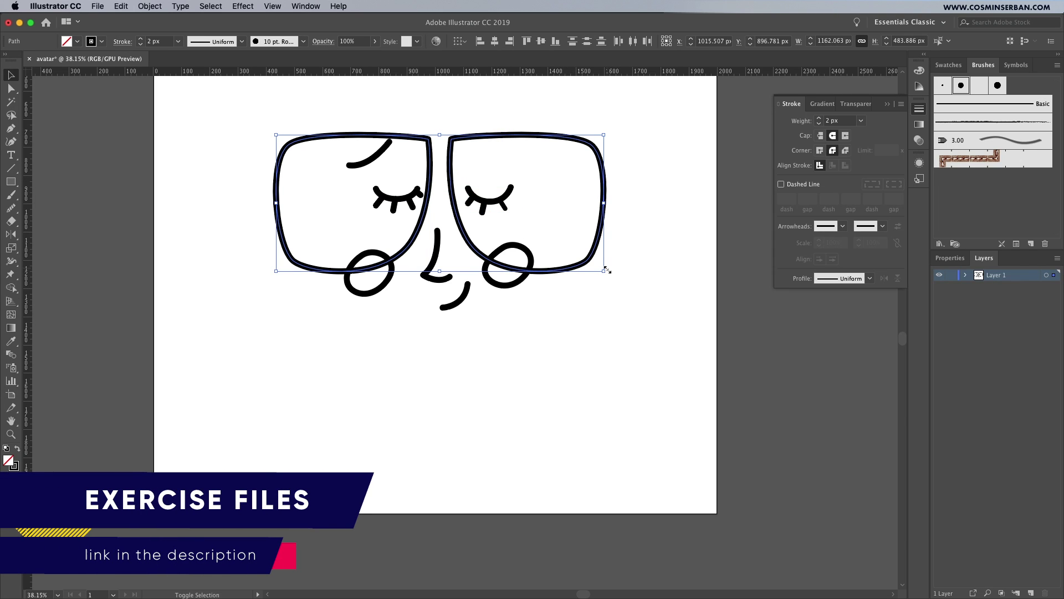
pyautogui.moveTo(607, 270); pyautogui.dragTo(628, 290)
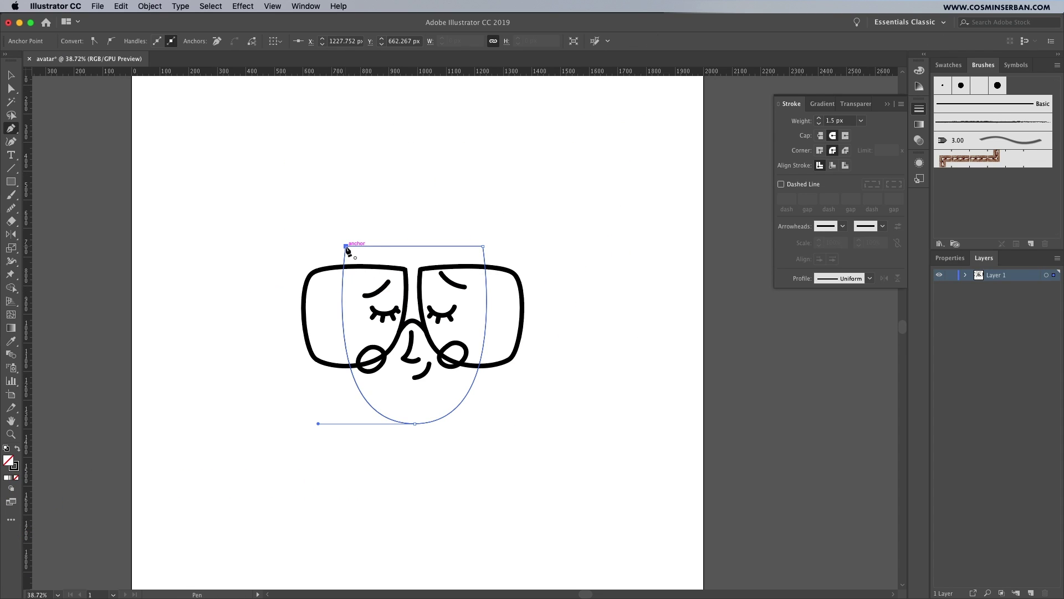
# Step: Fill the face grey and pull its top-left anchor down
pyautogui.click(948, 71)
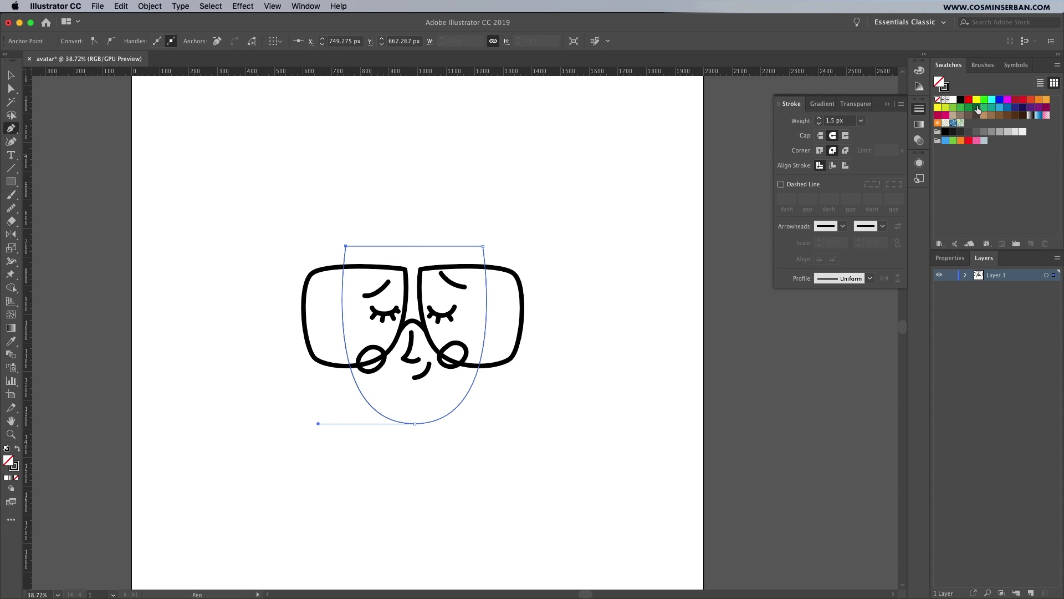
pyautogui.click(992, 132)
pyautogui.press('a')
pyautogui.click(345, 246)
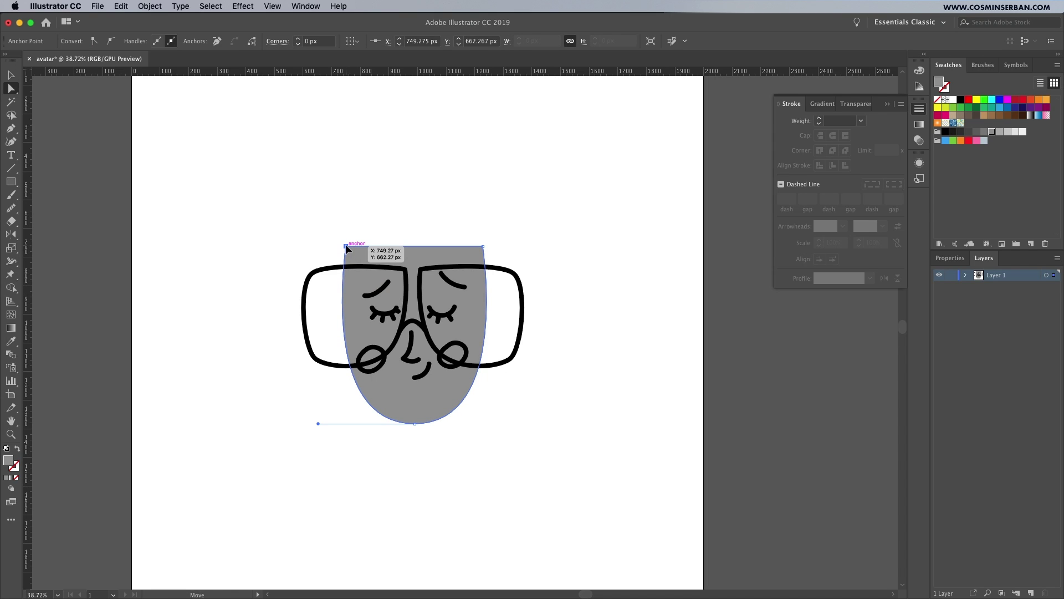
pyautogui.moveTo(346, 248); pyautogui.dragTo(347, 277)
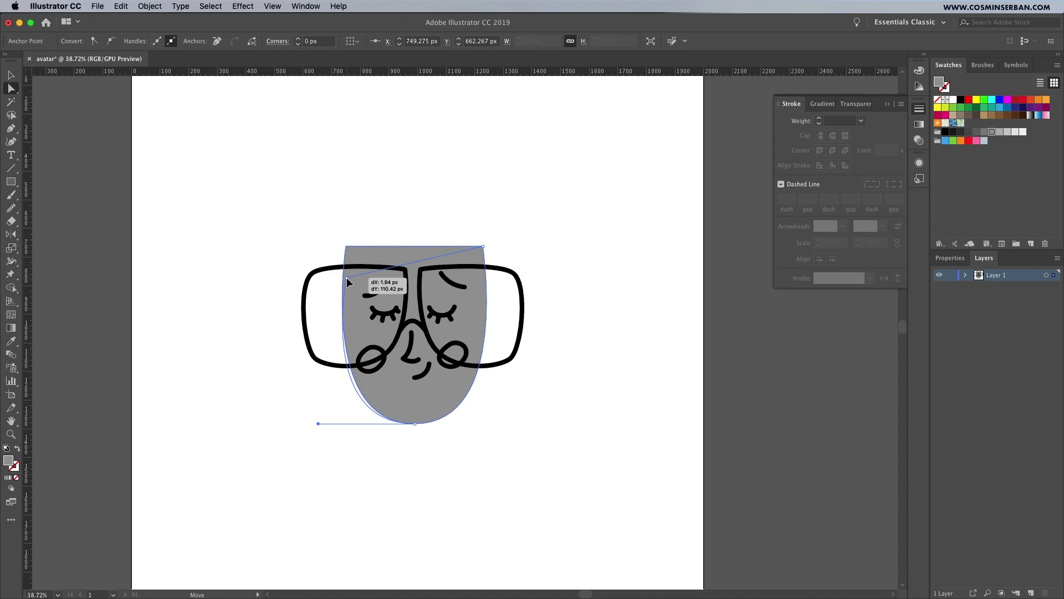
# Step: Draw a wavy hair shape, send it behind the face, and fill it dark grey
pyautogui.moveTo(347, 277); pyautogui.dragTo(347, 277)
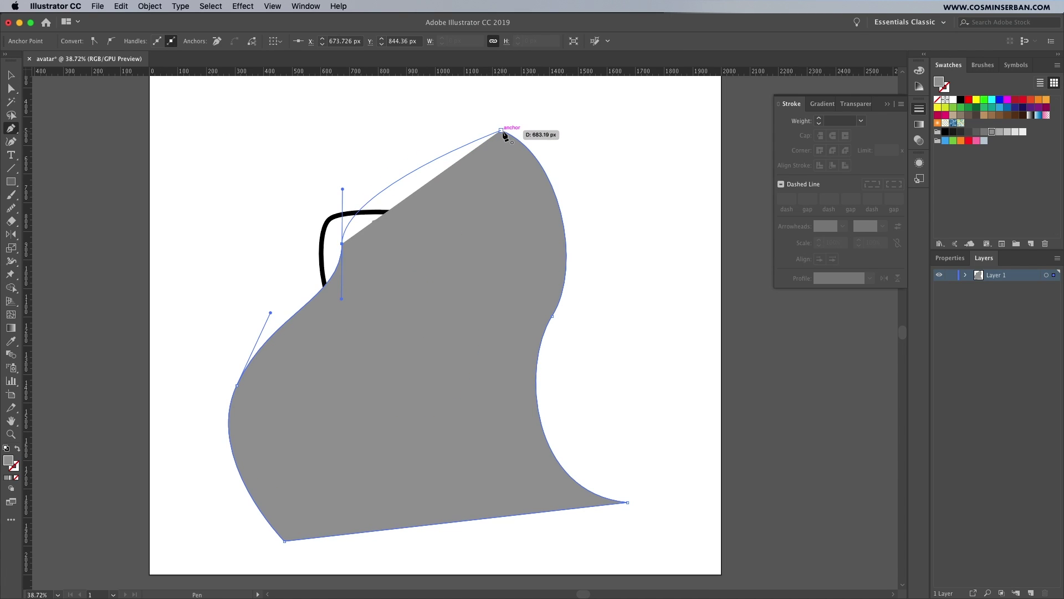
pyautogui.moveTo(501, 130); pyautogui.dragTo(600, 156)
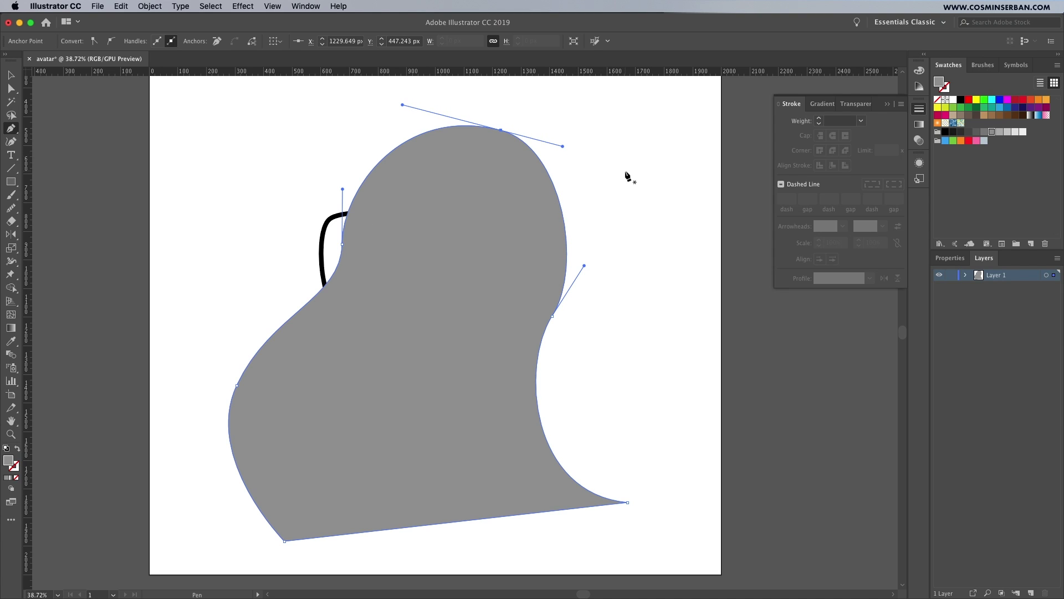
pyautogui.press('v')
pyautogui.rightClick(464, 253)
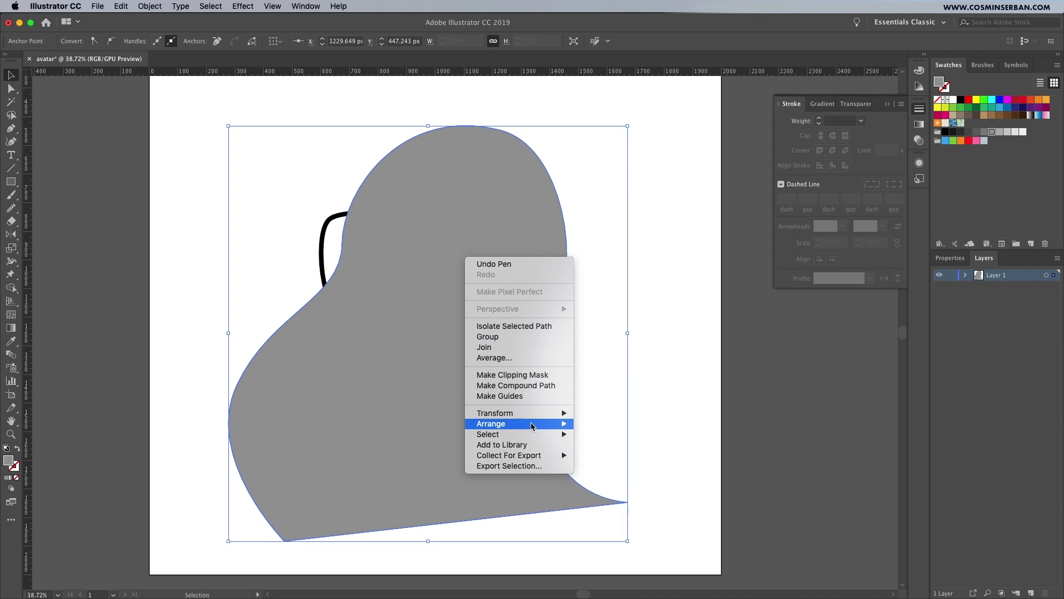
pyautogui.moveTo(532, 426)
pyautogui.click(604, 456)
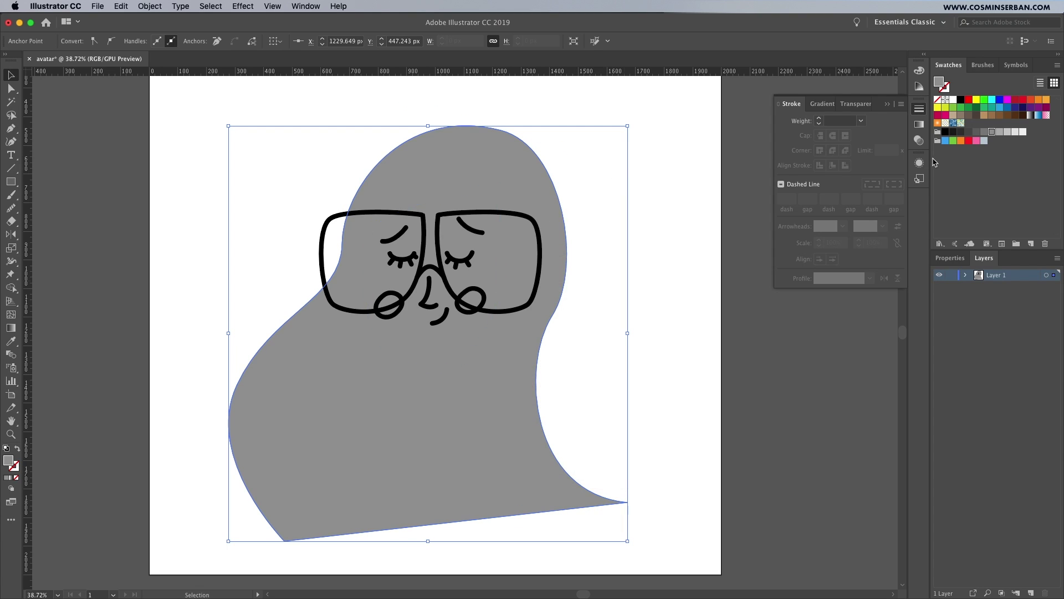
pyautogui.click(969, 133)
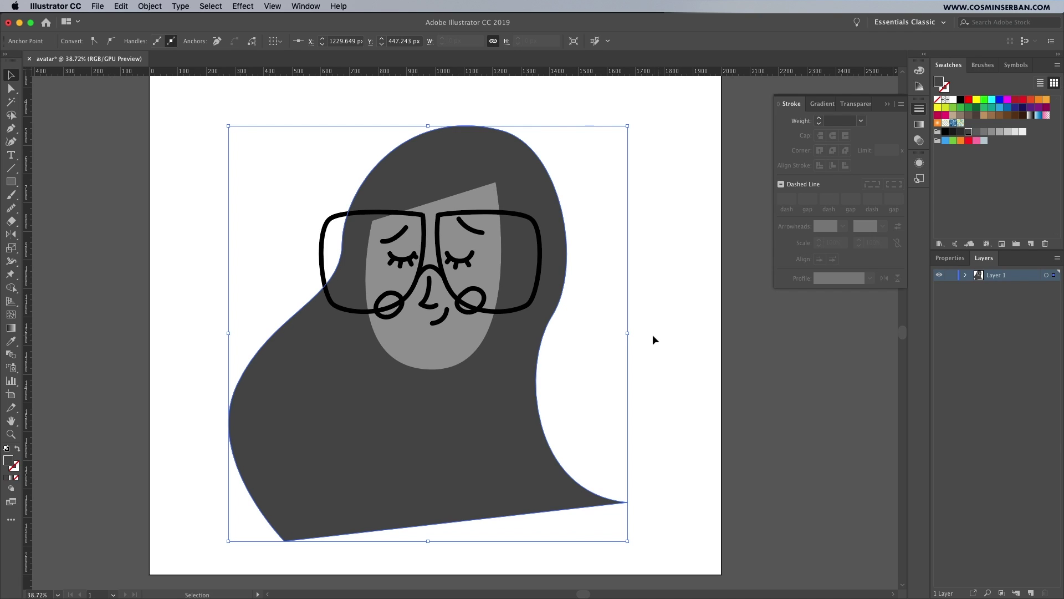
# Step: Smooth the hair's left edge up to the top with the Smooth tool
pyautogui.click(653, 340)
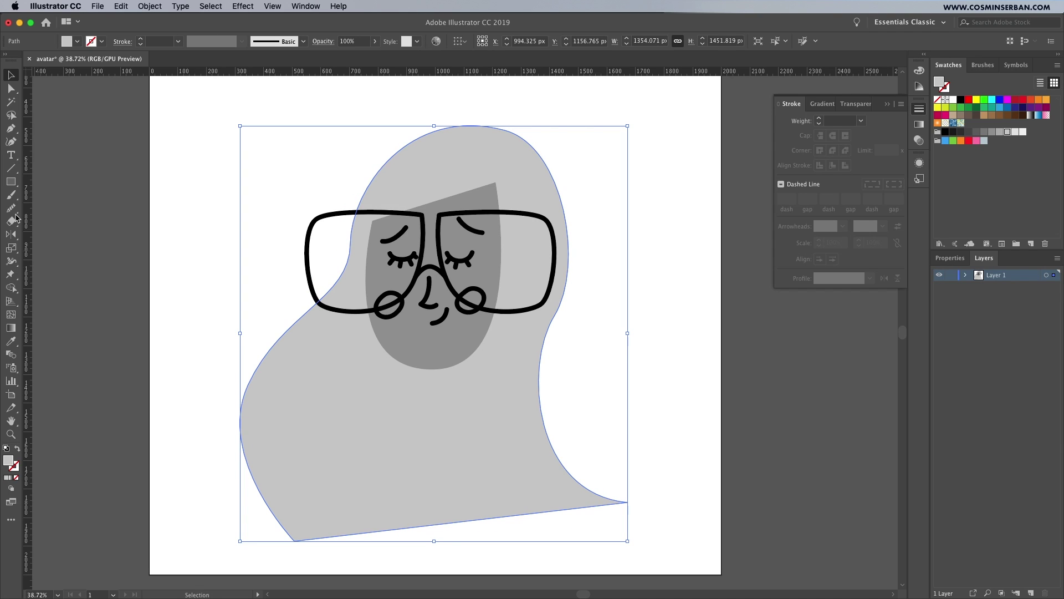
pyautogui.click(10, 209)
pyautogui.moveTo(247, 387); pyautogui.dragTo(380, 184)
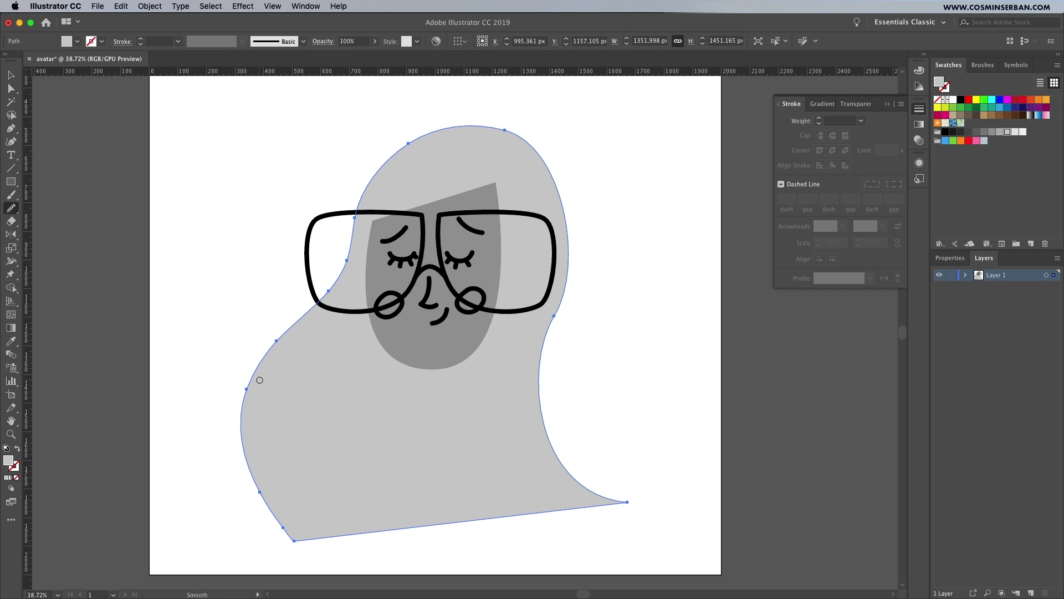
pyautogui.moveTo(260, 380)
pyautogui.mouseDown()
pyautogui.moveTo(349, 210)
pyautogui.moveTo(503, 126)
pyautogui.moveTo(528, 156)
pyautogui.moveTo(557, 289)
pyautogui.mouseUp()
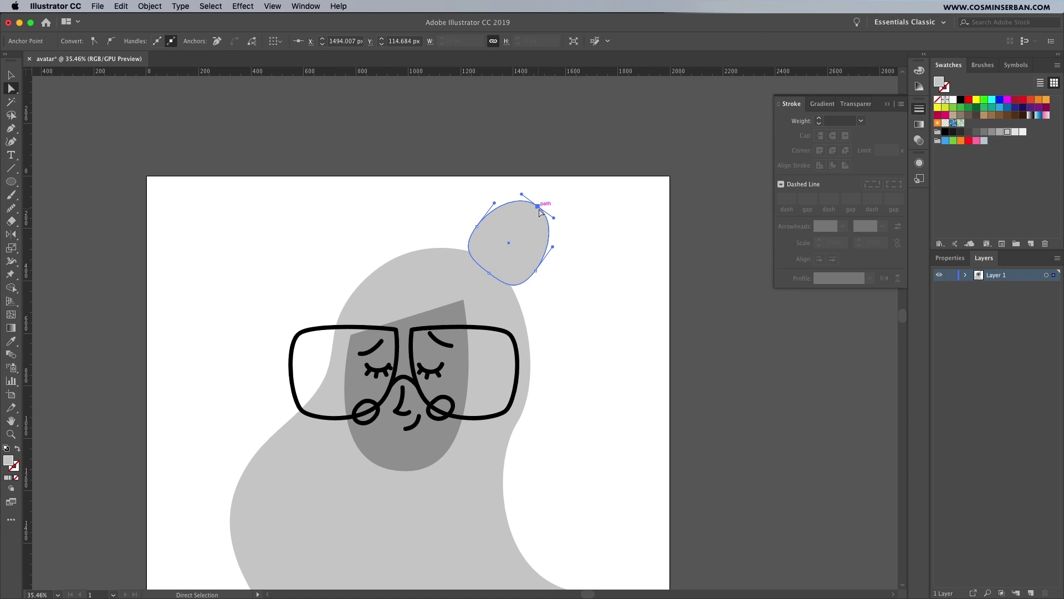
# Step: Reshape the top of the bun and fill the neck dark grey
pyautogui.moveTo(538, 207); pyautogui.dragTo(534, 198)
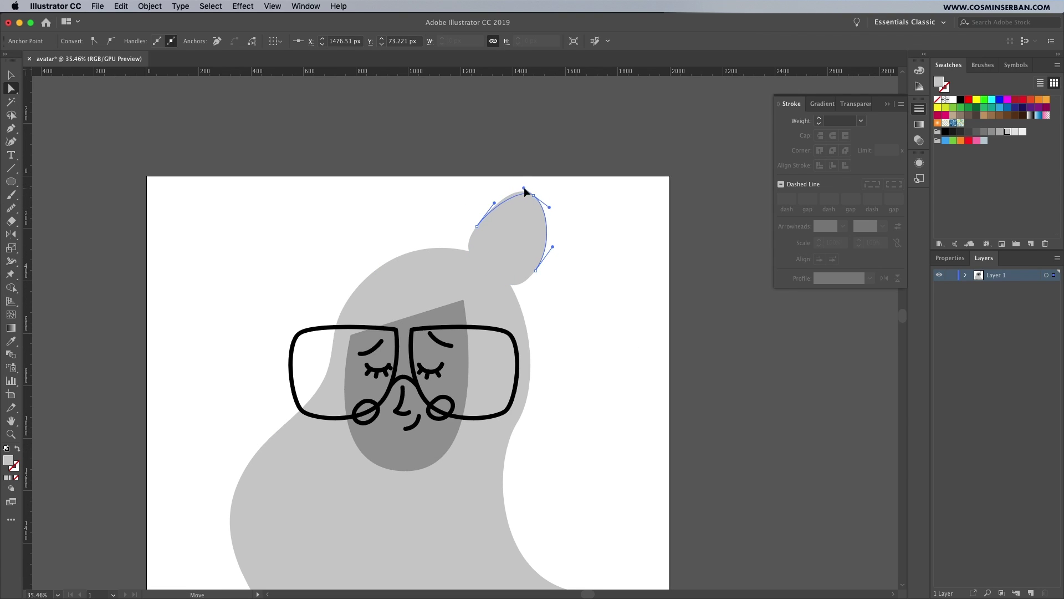
pyautogui.click(579, 234)
pyautogui.press('v')
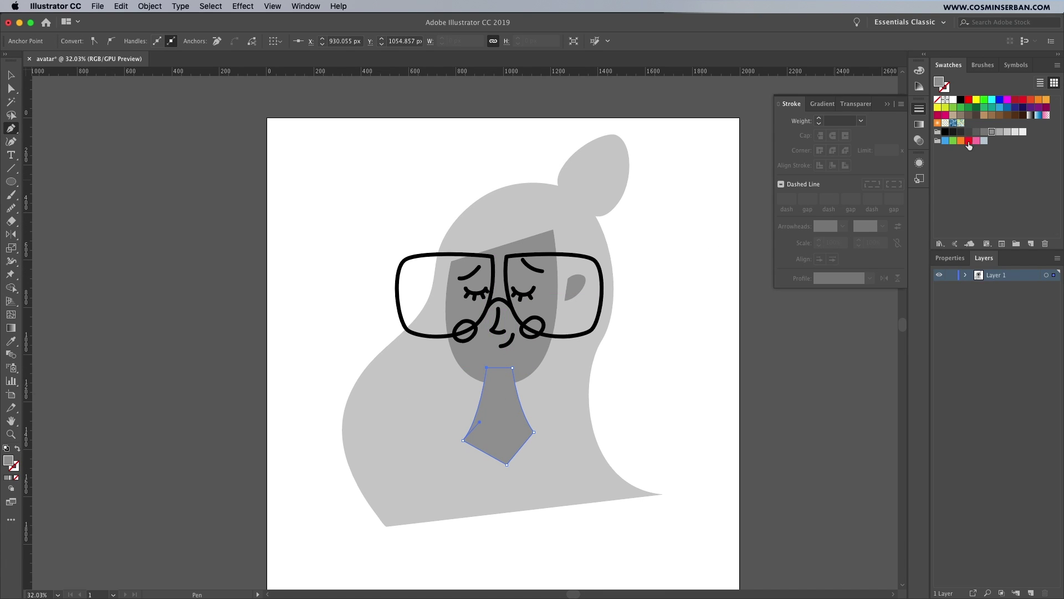
pyautogui.click(976, 132)
# Step: Draw a three-point right triangle below the neck and stretch it wider
pyautogui.press('v')
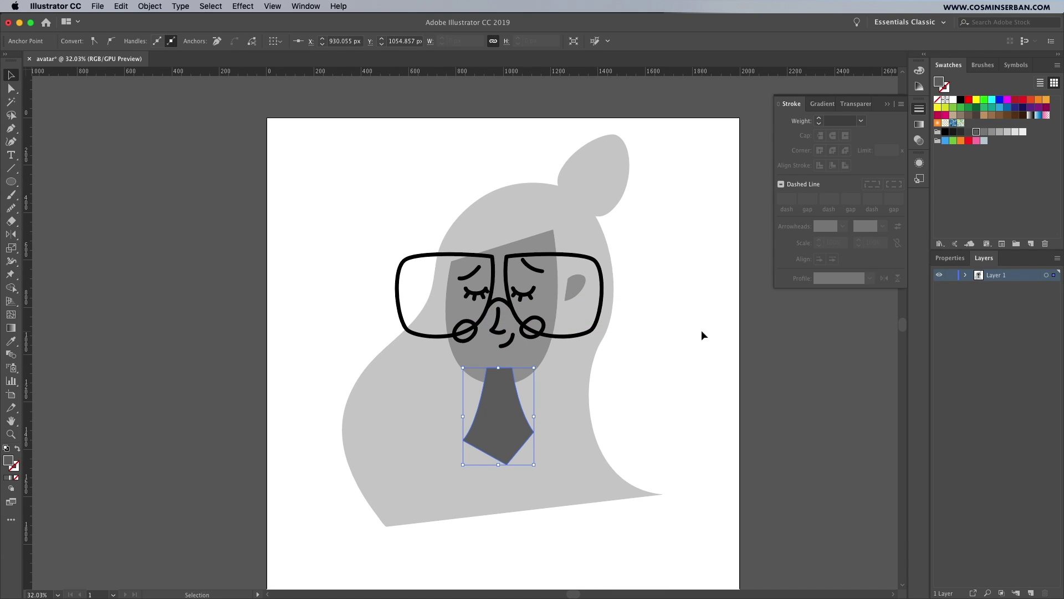
pyautogui.press('a')
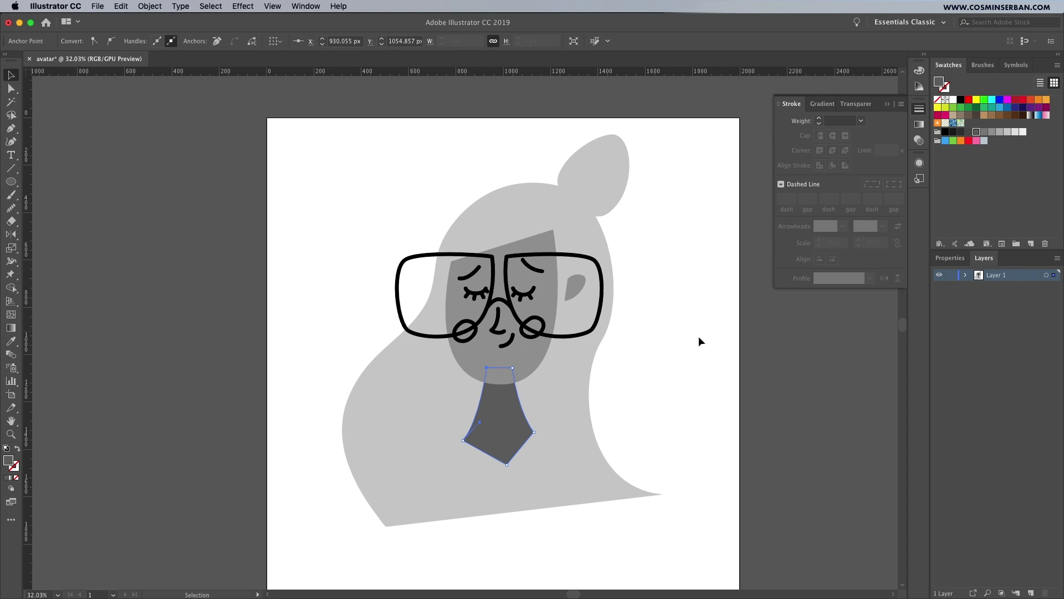
pyautogui.click(699, 338)
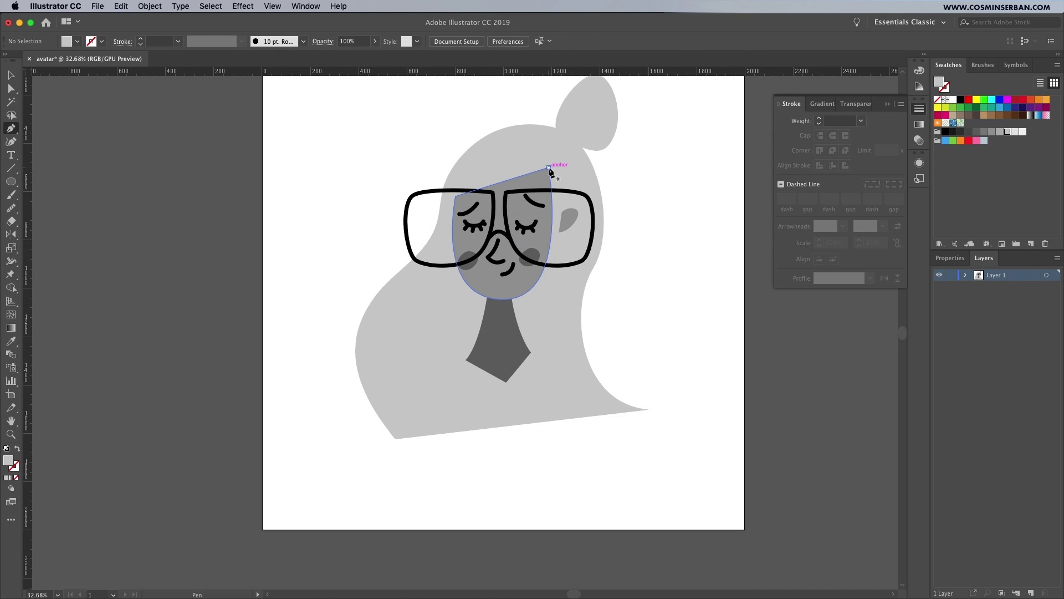
pyautogui.click(549, 167)
pyautogui.click(455, 167)
pyautogui.click(455, 196)
pyautogui.click(548, 167)
pyautogui.press('v')
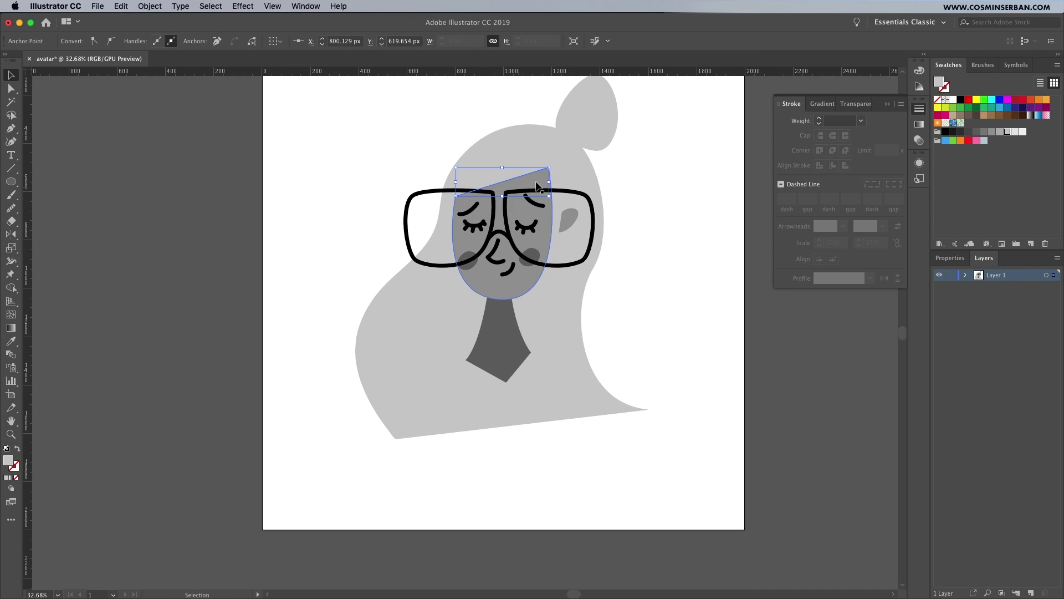
pyautogui.moveTo(548, 196); pyautogui.dragTo(649, 274)
# Step: Move the triangle down across the hair's bottom and reshape the hair's bottom curve
pyautogui.moveTo(628, 148); pyautogui.dragTo(627, 364)
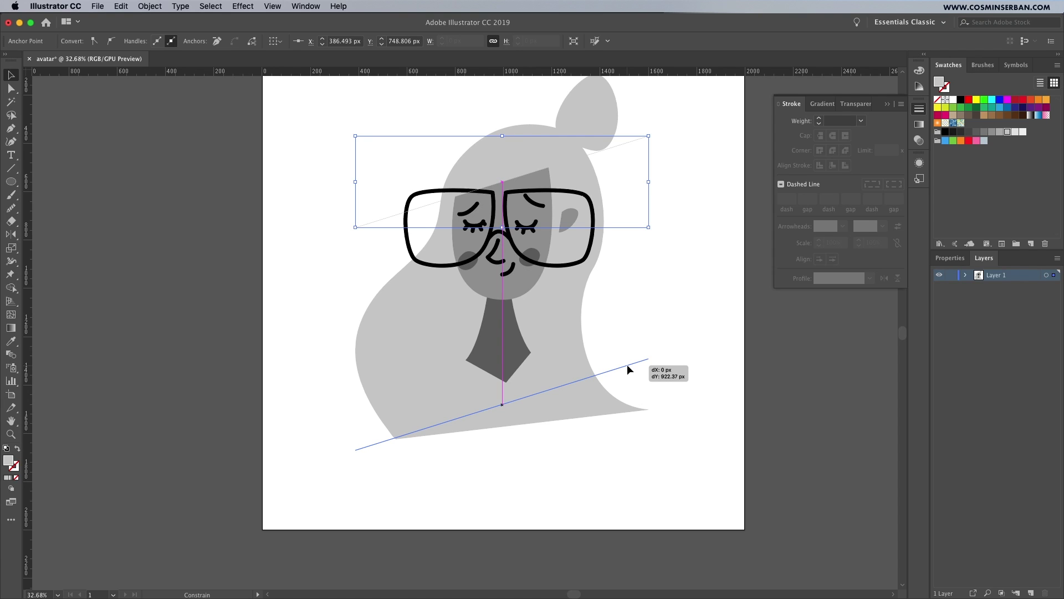
pyautogui.moveTo(627, 364); pyautogui.dragTo(632, 401)
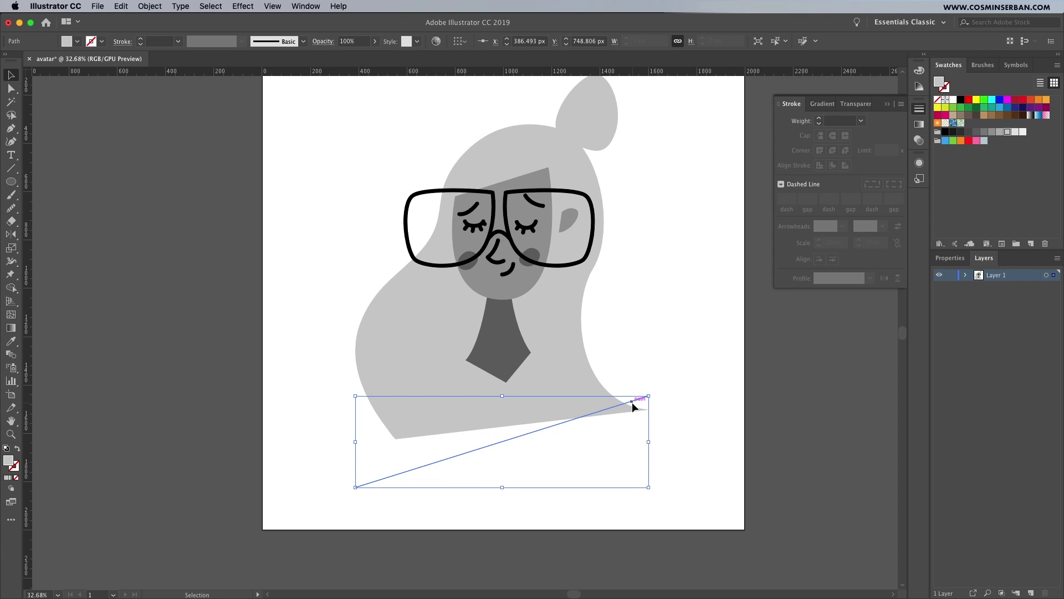
pyautogui.press('a')
pyautogui.click(397, 439)
pyautogui.moveTo(396, 439); pyautogui.dragTo(454, 500)
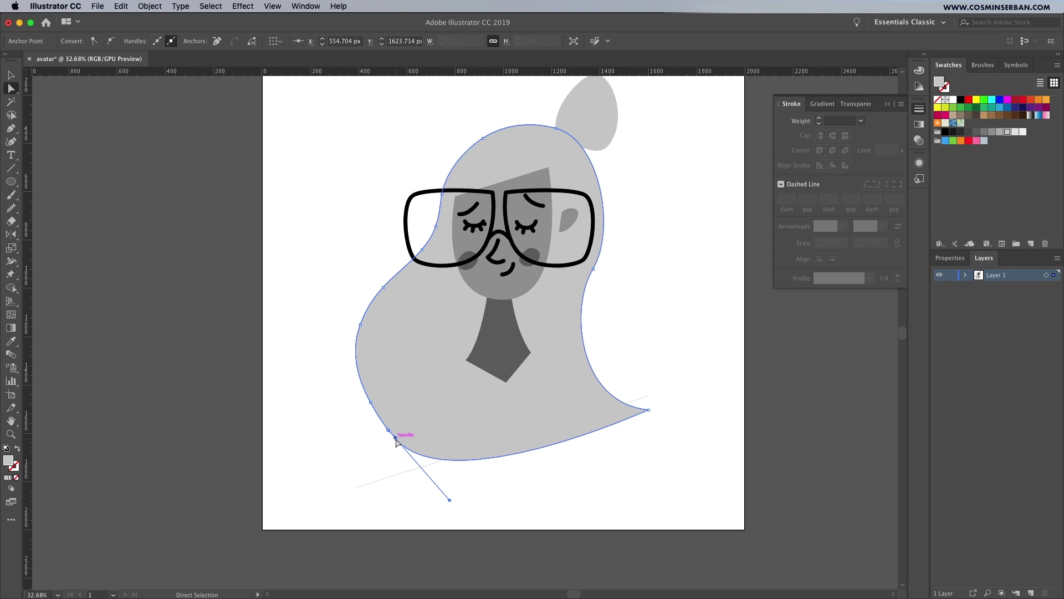
pyautogui.moveTo(396, 439); pyautogui.dragTo(435, 484)
pyautogui.press('v')
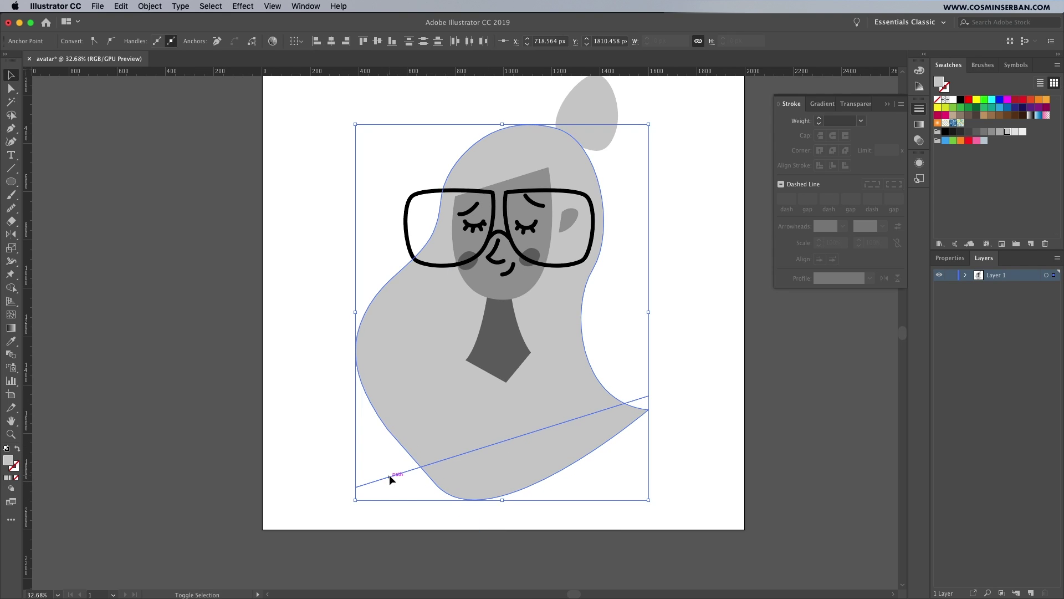
# Step: Remove the hair region below the triangle's edge with Shape Builder
pyautogui.click(11, 288)
pyautogui.keyDown('alt'); pyautogui.click(481, 489); pyautogui.keyUp('alt')
pyautogui.press('v')
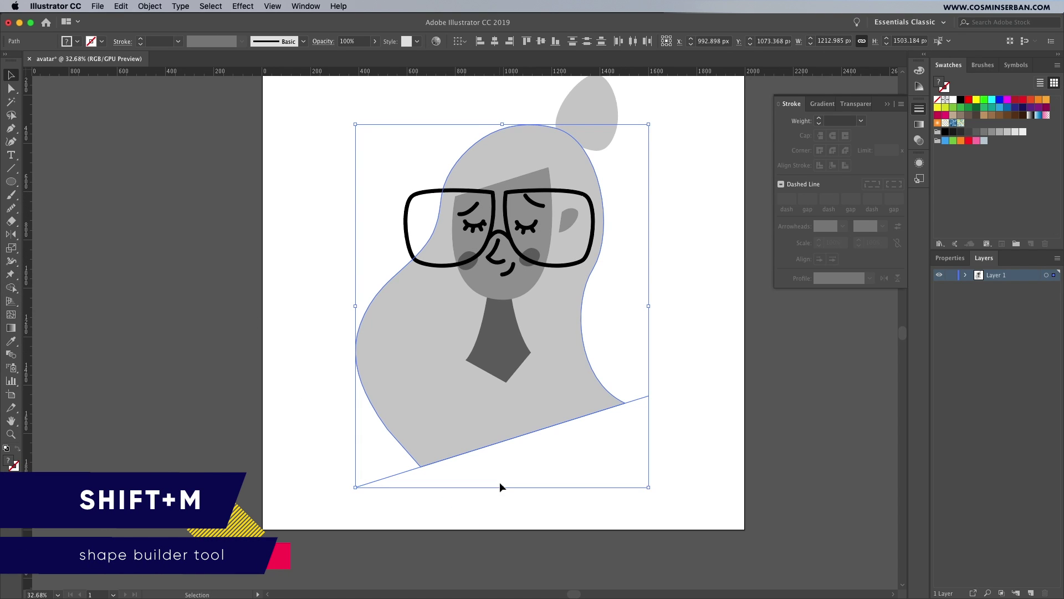
pyautogui.click(500, 480)
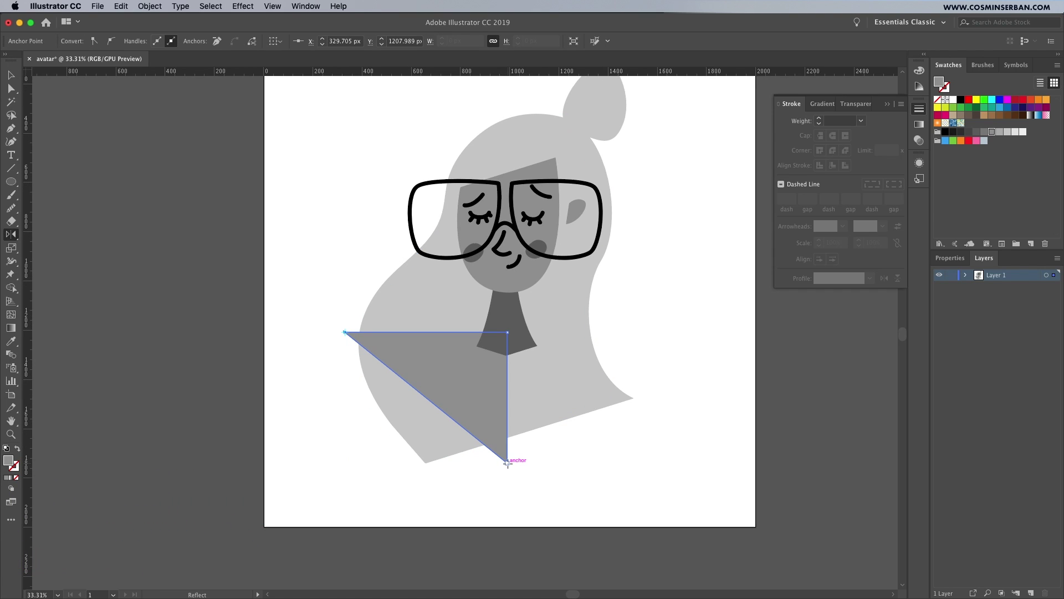
# Step: Reflect-copy the triangle and merge both halves into a wide V with Shape Builder
pyautogui.moveTo(449, 376); pyautogui.dragTo(484, 378)
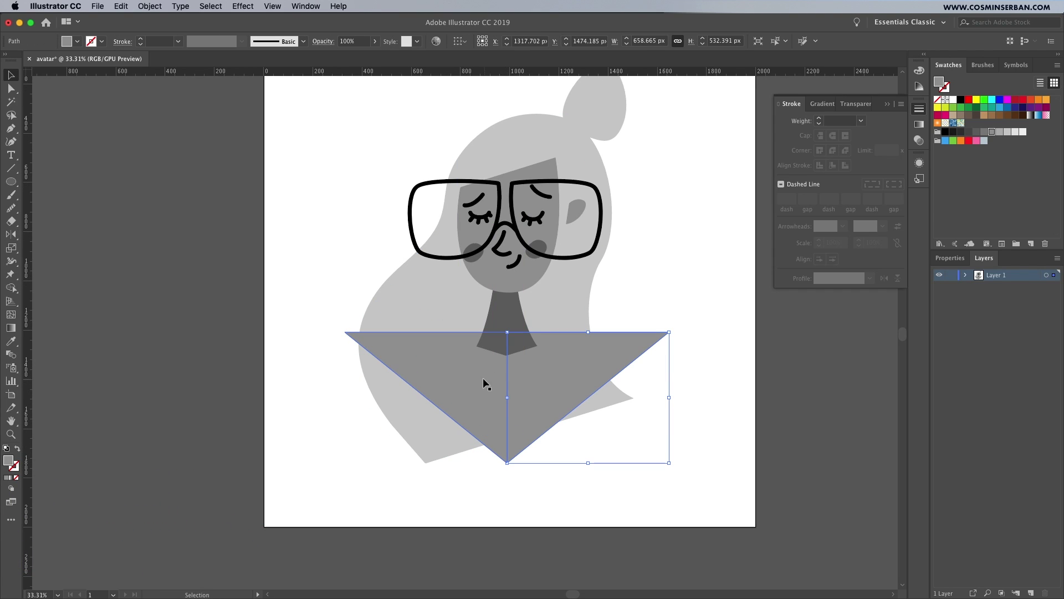
pyautogui.press('v')
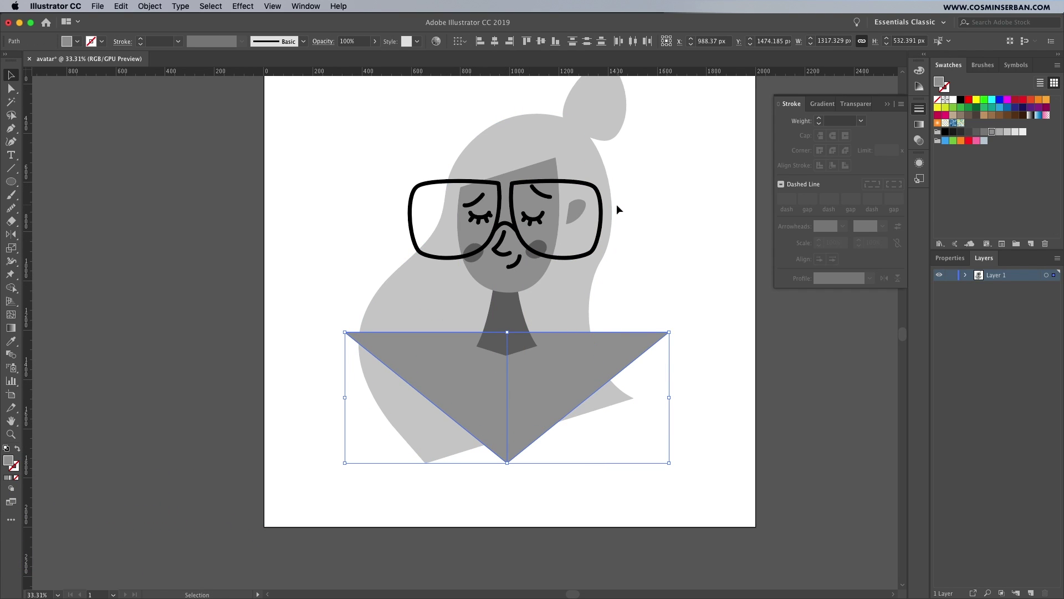
pyautogui.click(15, 288)
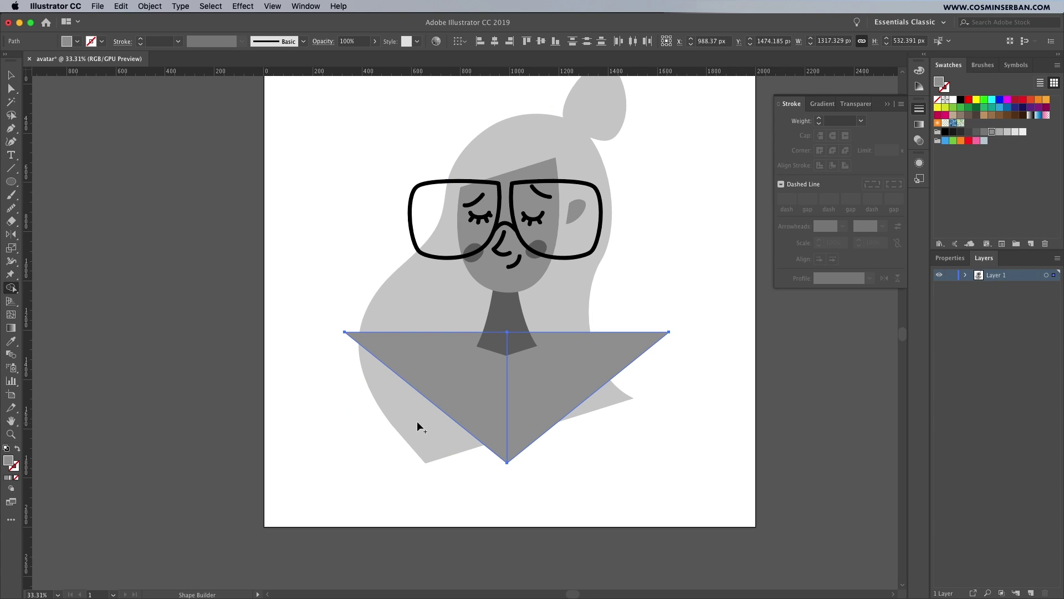
pyautogui.moveTo(456, 370)
pyautogui.mouseDown()
pyautogui.moveTo(565, 368)
pyautogui.moveTo(665, 440)
pyautogui.mouseUp()
pyautogui.press('v')
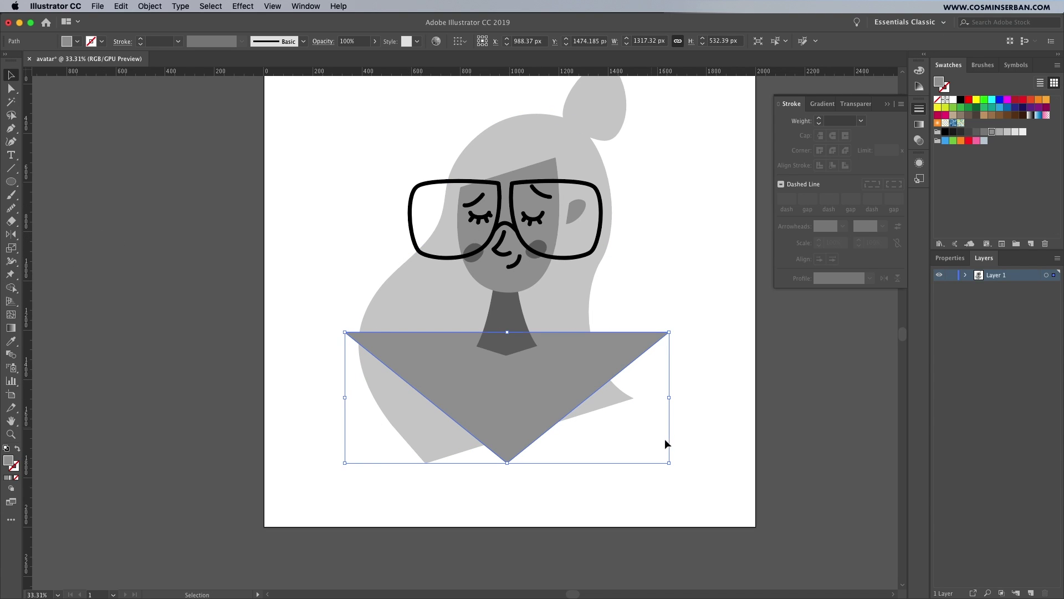
pyautogui.click(665, 440)
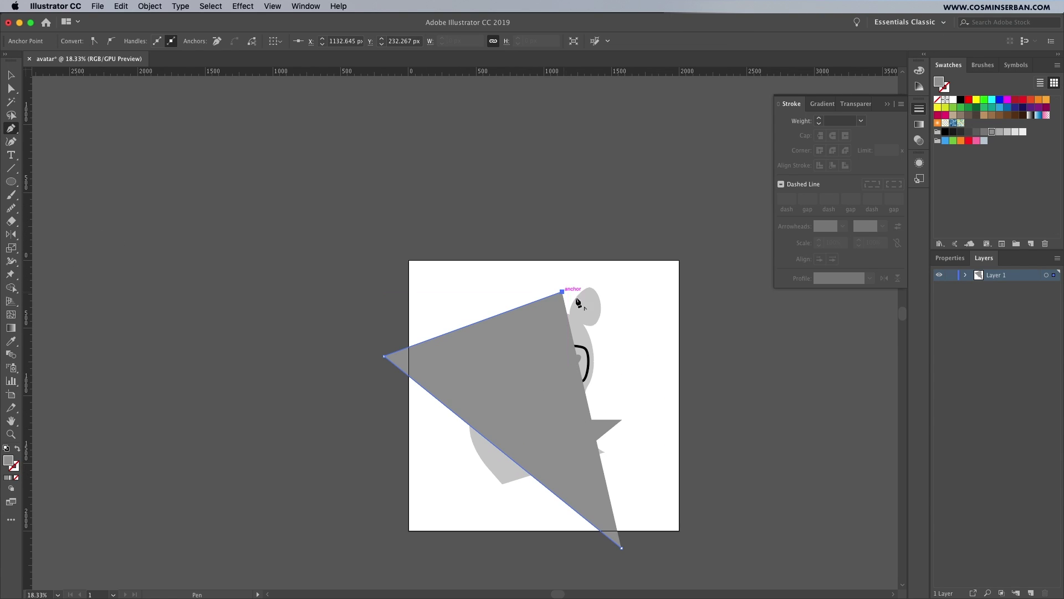
# Step: Draw a pentagon, send it to the back, and fill the background square blue
pyautogui.click(562, 291)
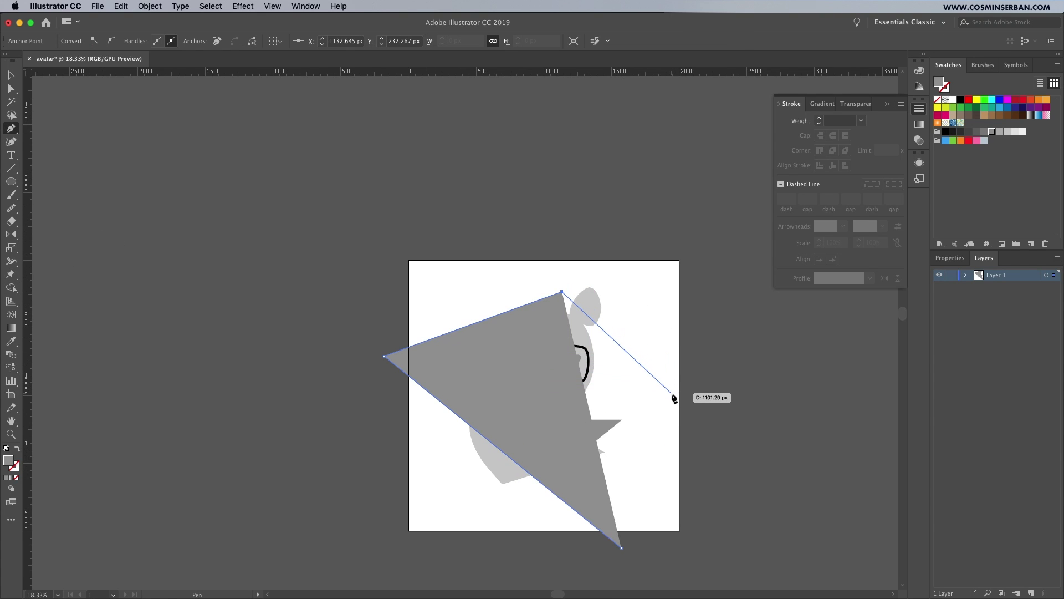
pyautogui.click(672, 393)
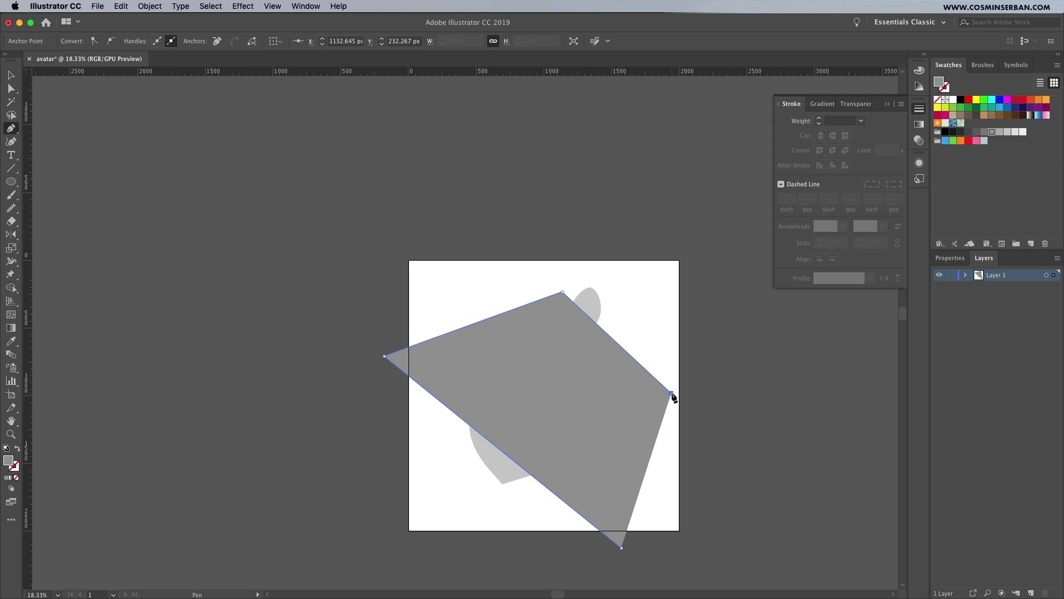
pyautogui.click(622, 548)
pyautogui.rightClick(582, 379)
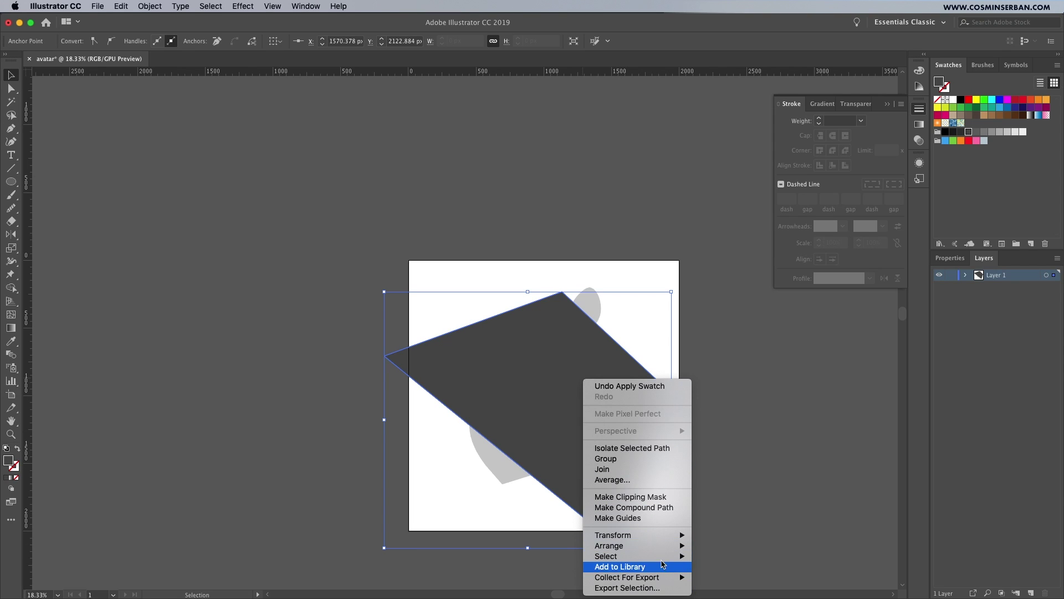
pyautogui.moveTo(669, 547)
pyautogui.click(723, 570)
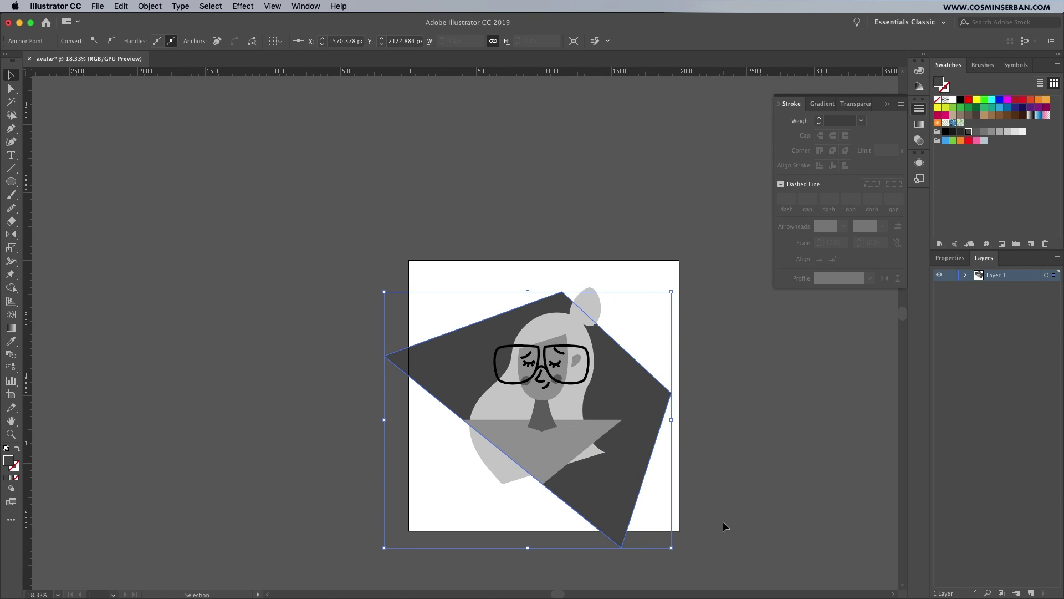
pyautogui.scroll(3, 579, 375)
pyautogui.click(1007, 108)
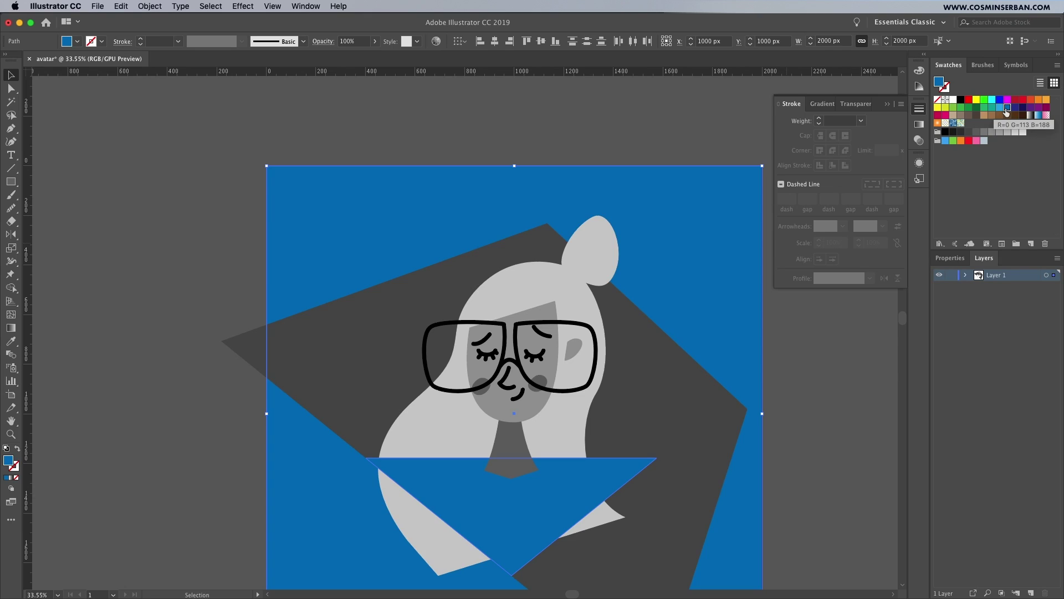
# Step: Deepen the blue background and chest fill to violet-blue #3127c1 in the Color Picker
pyautogui.doubleClick(9, 464)
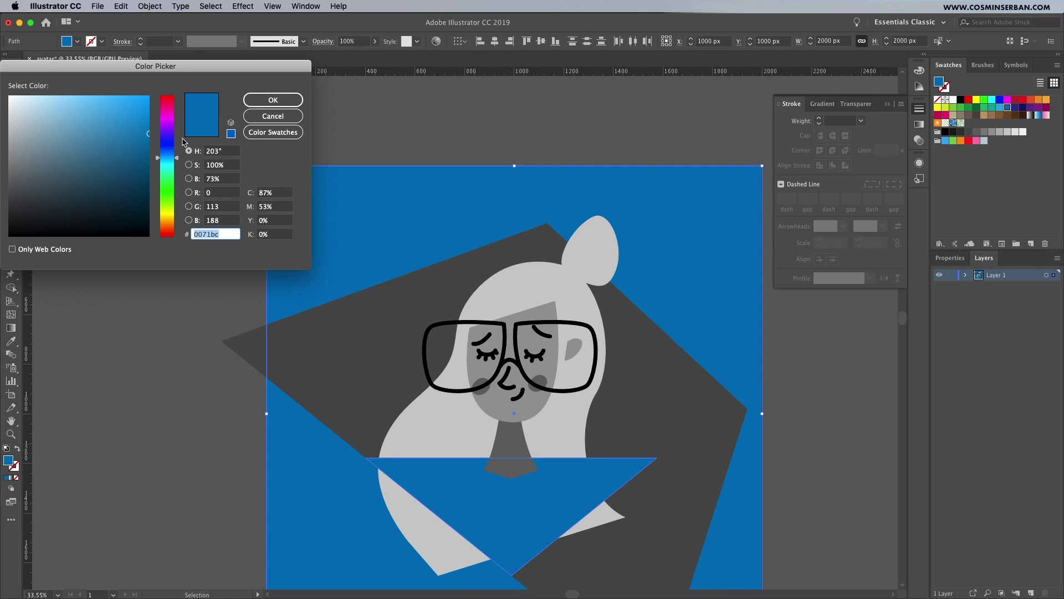
pyautogui.write('2e21db')
pyautogui.moveTo(123, 121); pyautogui.dragTo(125, 134)
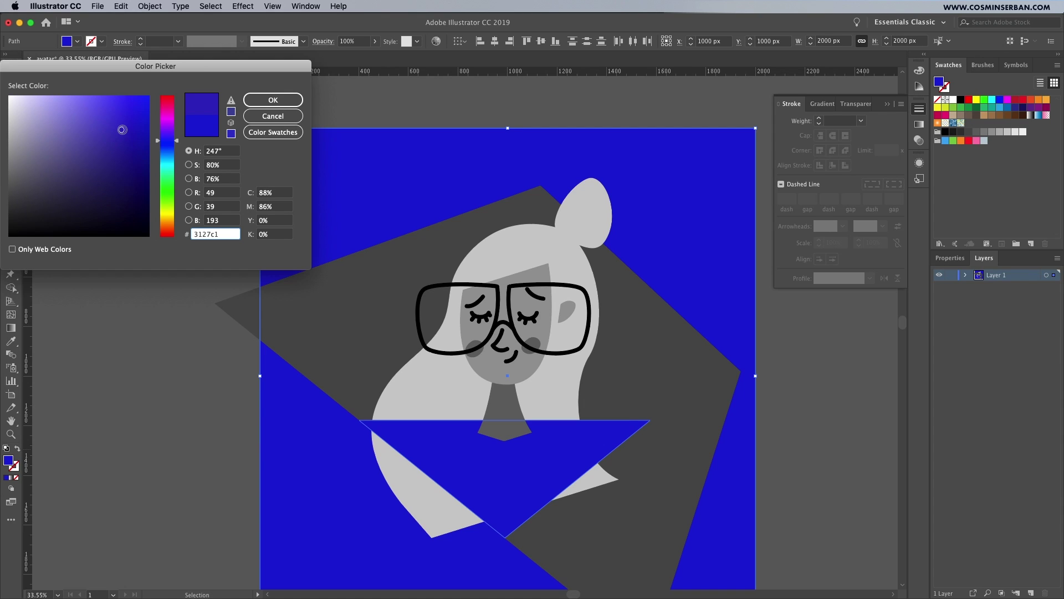
pyautogui.click(265, 99)
pyautogui.click(131, 259)
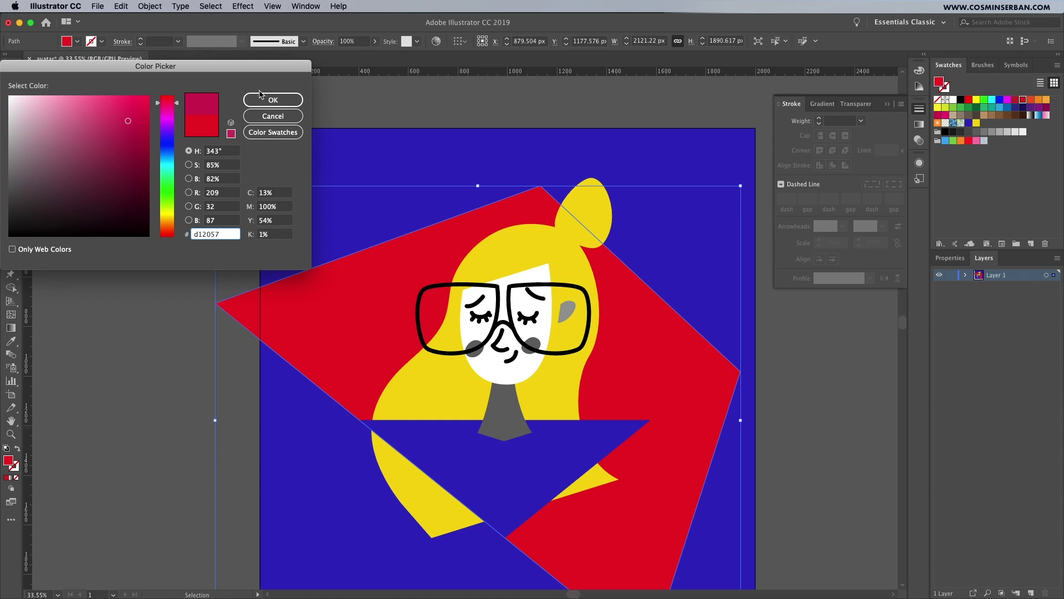
# Step: Confirm crimson for the pentagon, eyedropper it onto the neck, and save it as a swatch
pyautogui.click(263, 99)
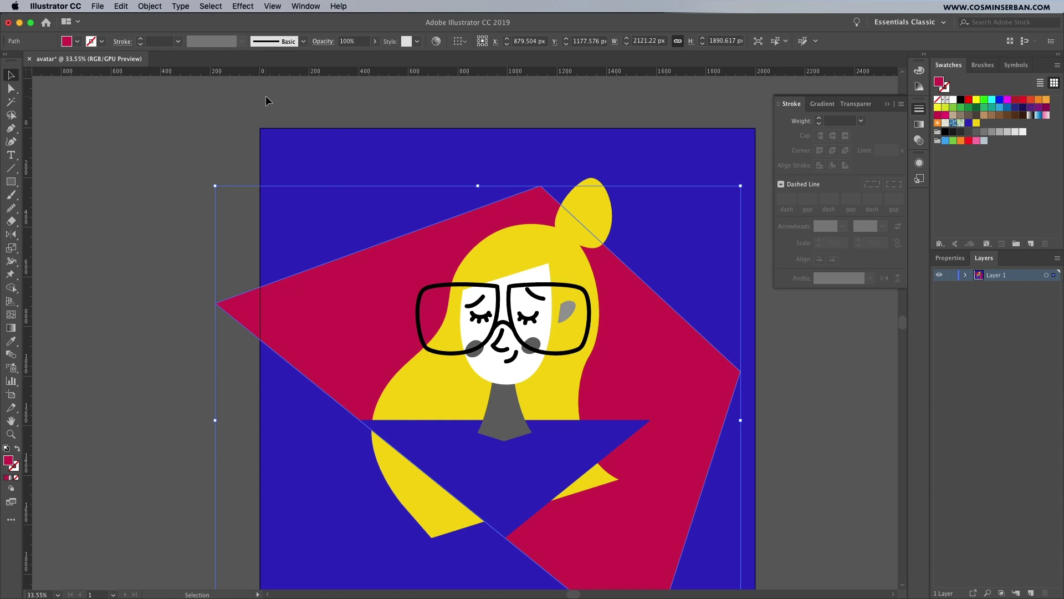
pyautogui.click(501, 405)
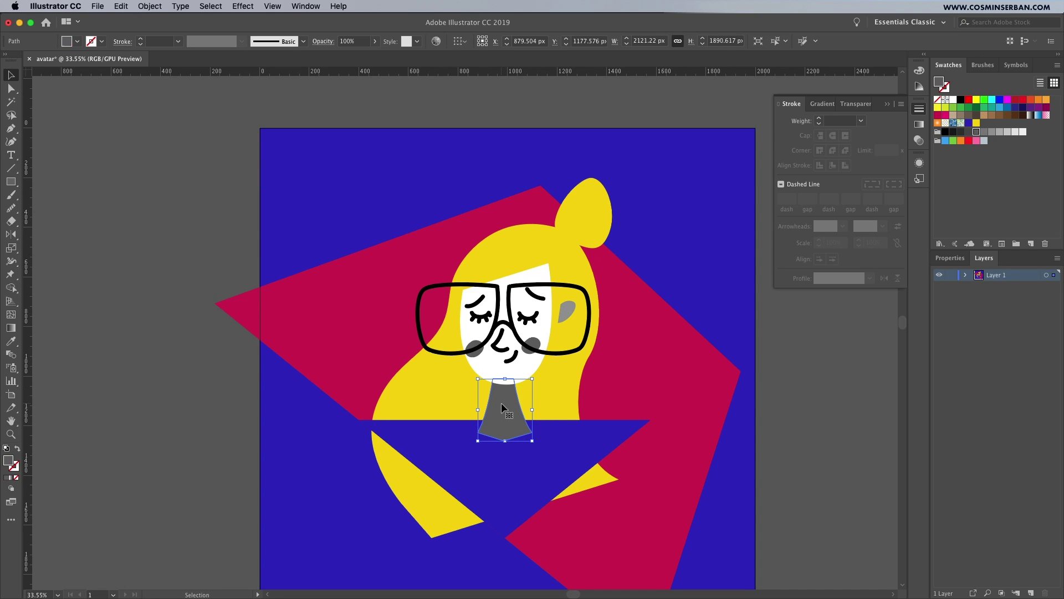
pyautogui.press('i')
pyautogui.click(658, 394)
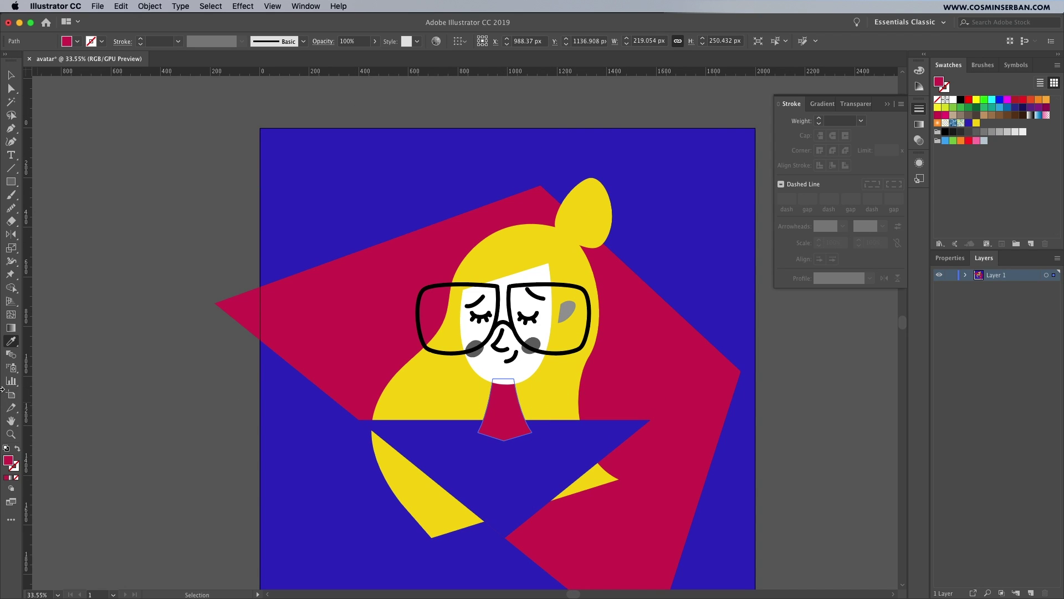
pyautogui.moveTo(402, 306); pyautogui.dragTo(995, 196)
pyautogui.press('v')
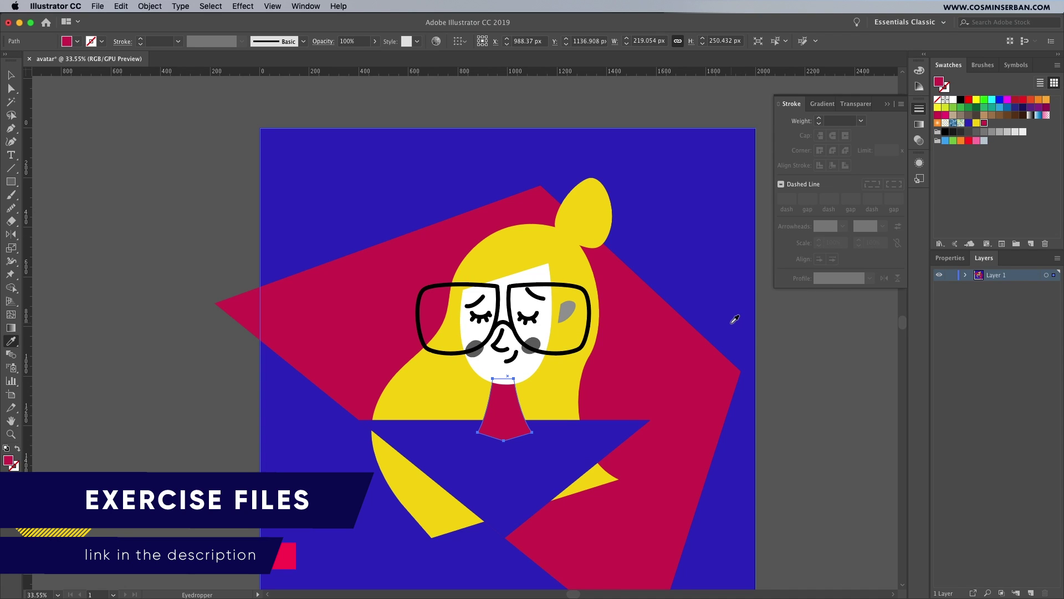
# Step: Inside the face group, give the closed-eye and nose lines a blue stroke
pyautogui.doubleClick(544, 320)
pyautogui.moveTo(461, 302); pyautogui.dragTo(492, 320)
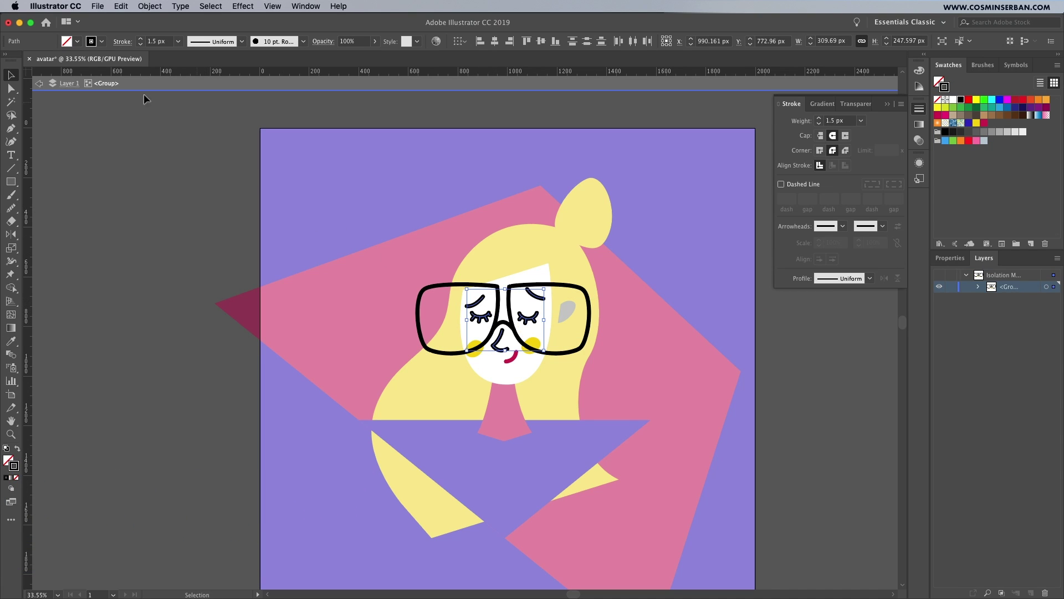
pyautogui.click(103, 42)
pyautogui.click(66, 84)
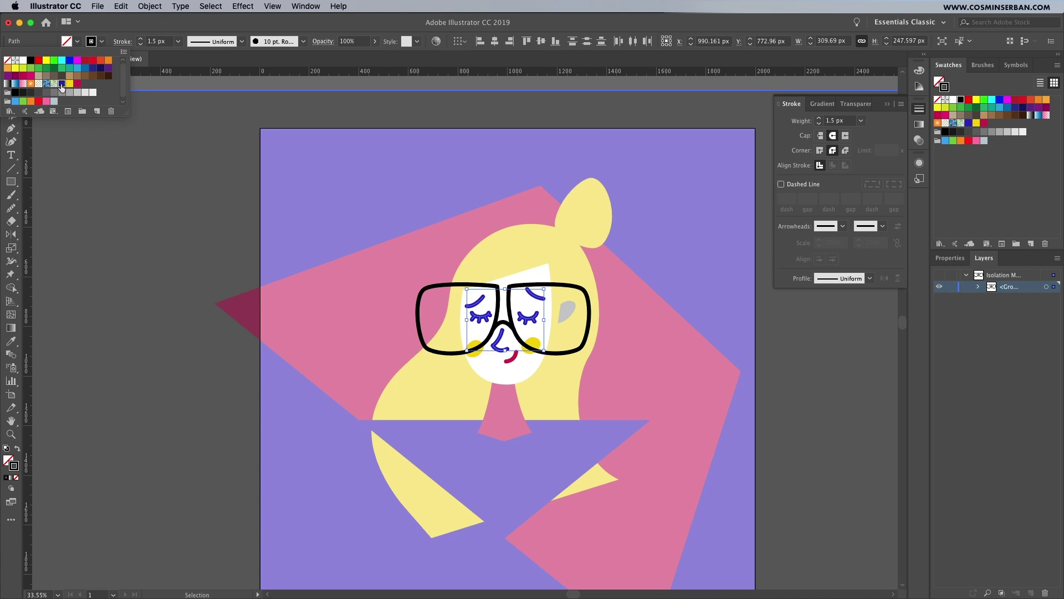
pyautogui.doubleClick(724, 371)
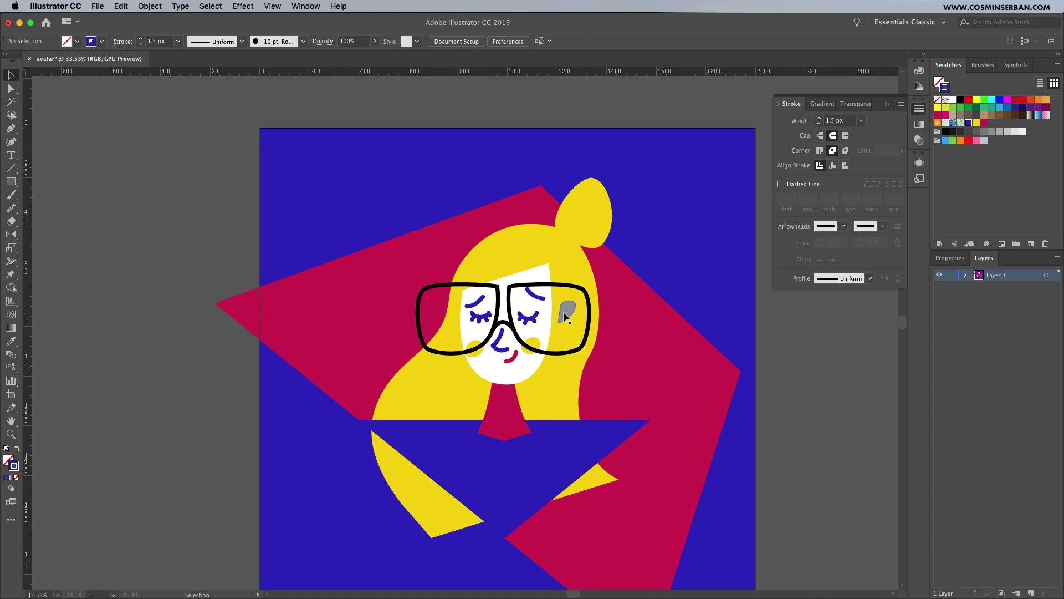
# Step: Make the grey ear white by sampling the face with the Eyedropper
pyautogui.click(565, 316)
pyautogui.press('i')
pyautogui.click(544, 328)
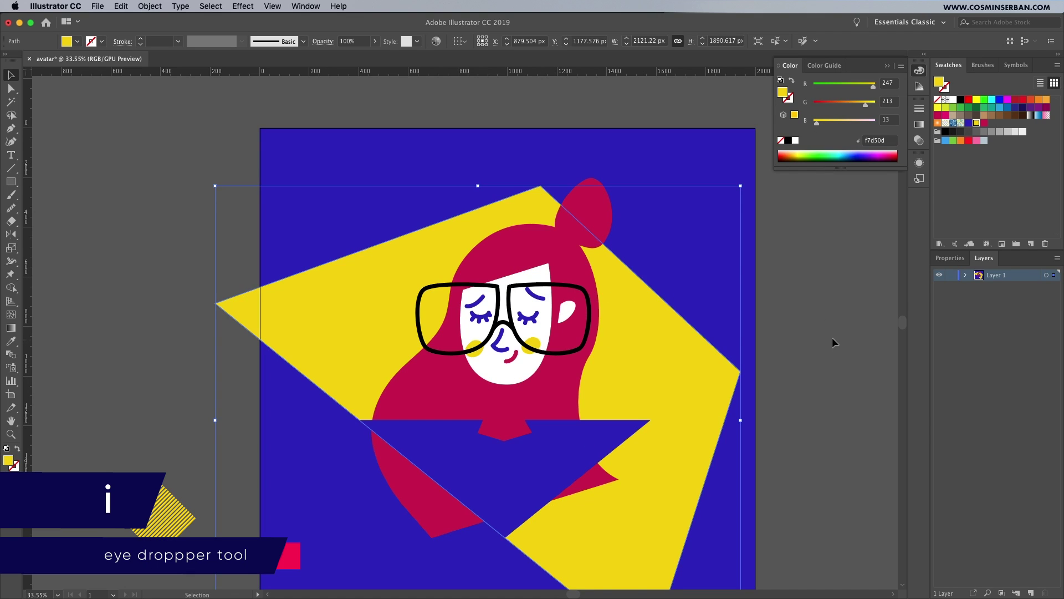
pyautogui.click(832, 337)
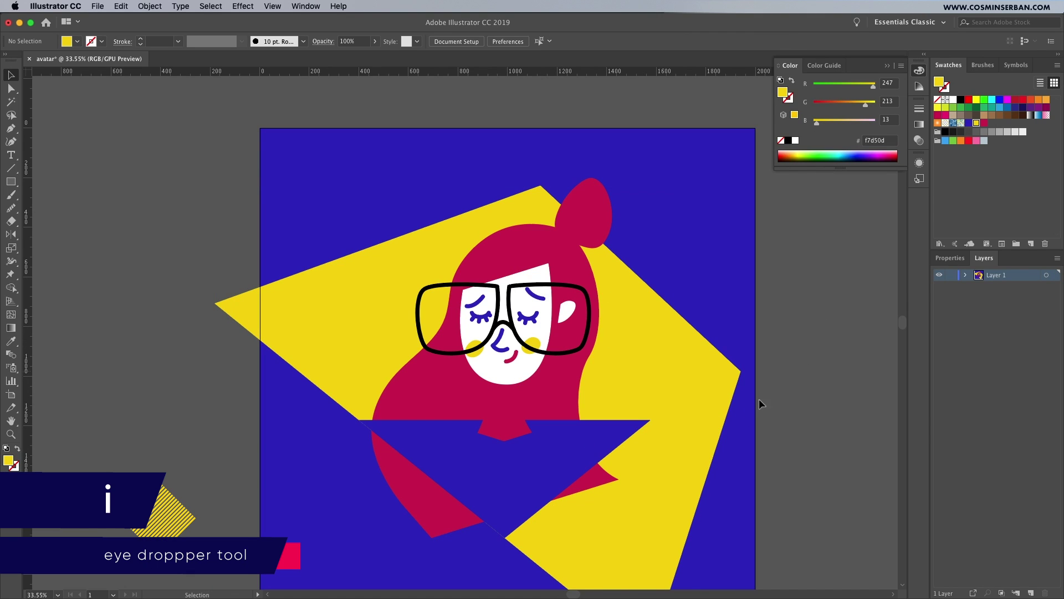
# Step: Pick up the neck's crimson with the Eyedropper for recolouring the hair
pyautogui.press('i')
pyautogui.click(516, 425)
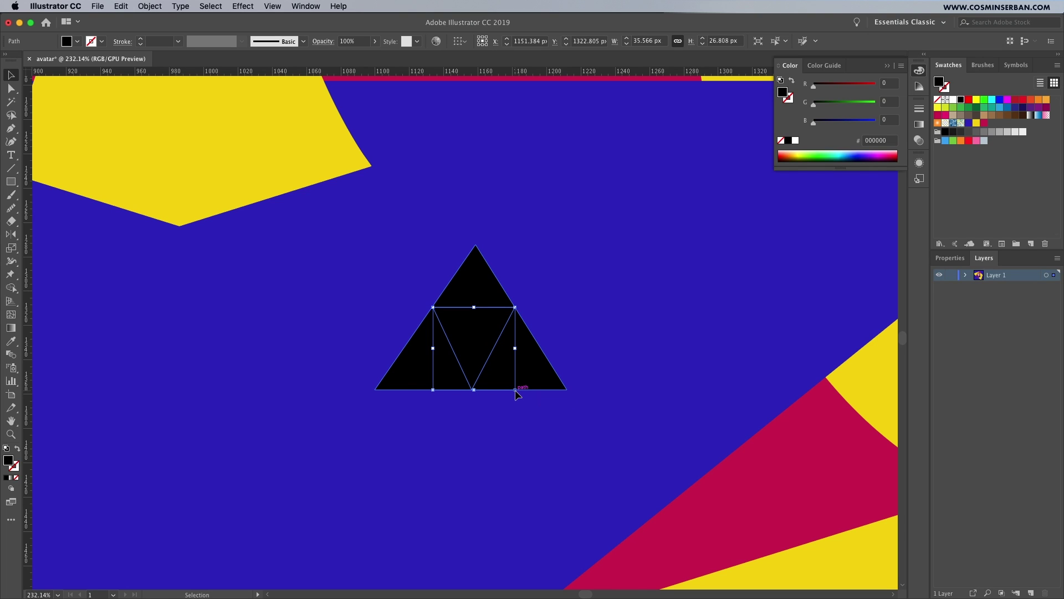
pyautogui.scroll(-10, 787, 244)
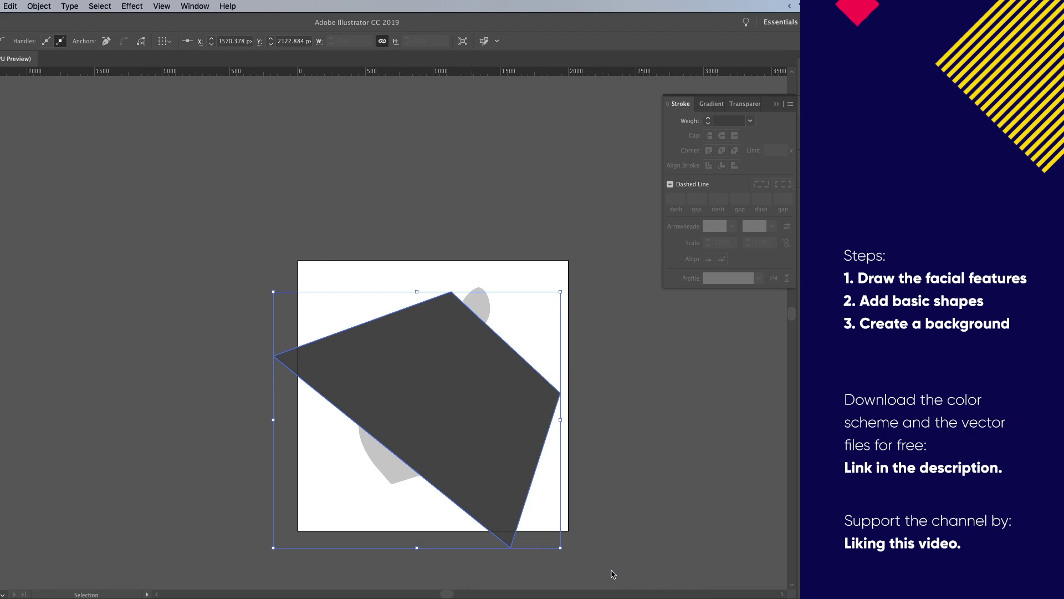
pyautogui.press('super+shift+bracketleft')
pyautogui.click(622, 518)
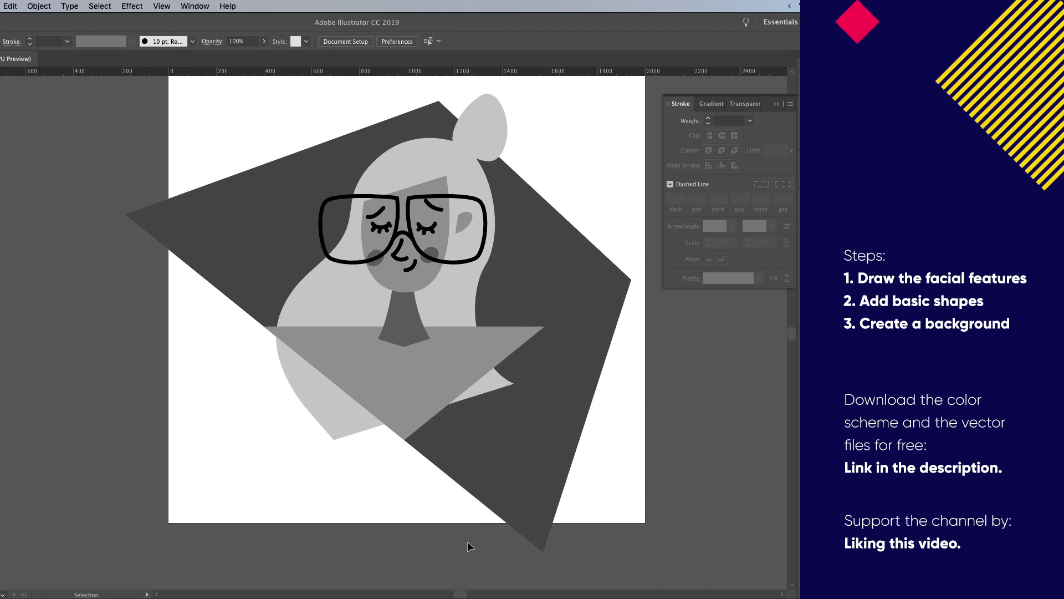